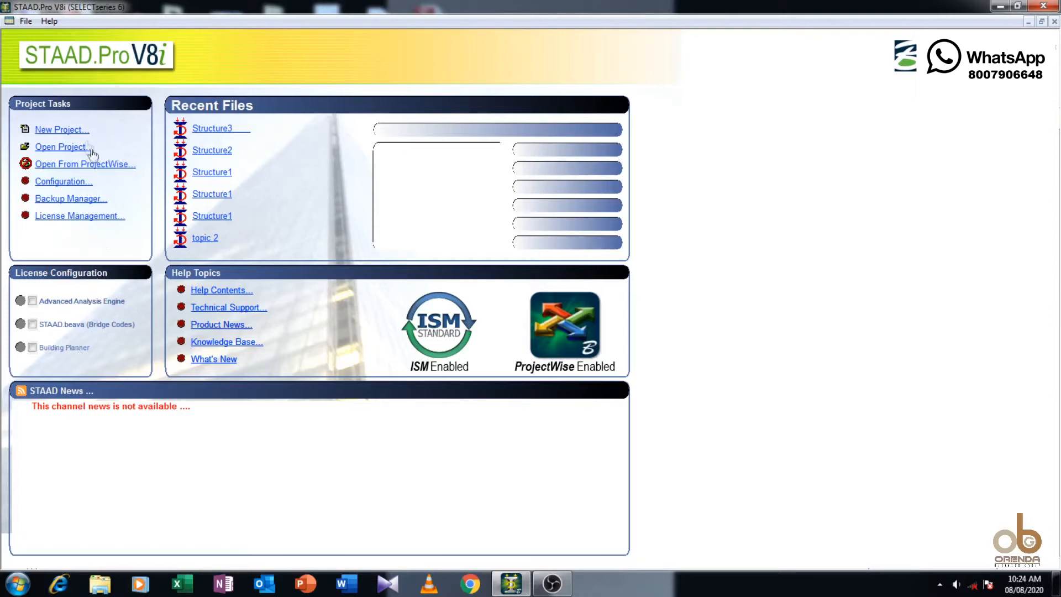
- Start a new Space structure model with the file name Structure5
click(69, 131)
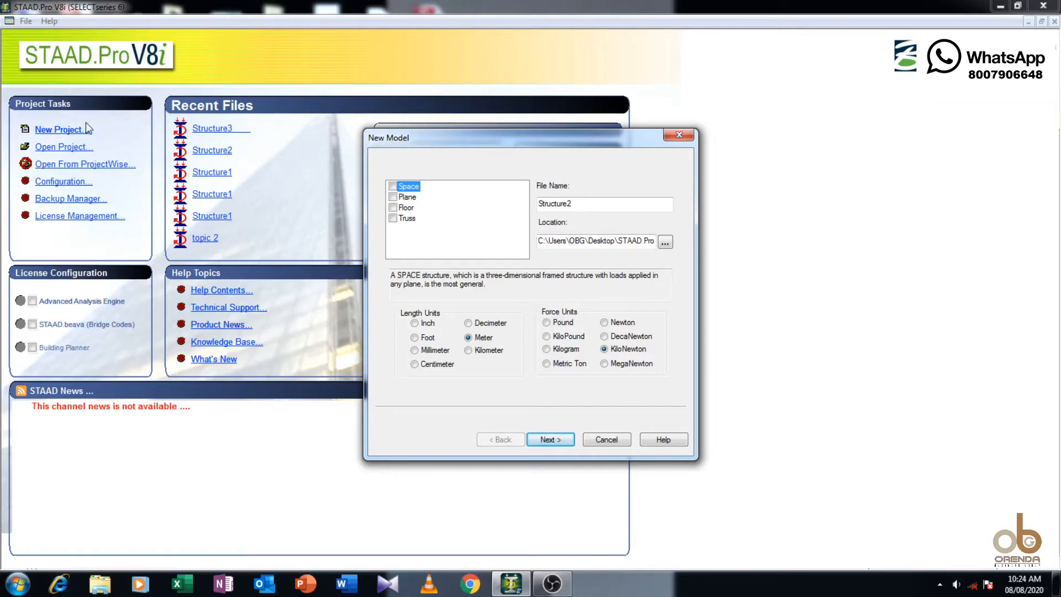
click(393, 187)
click(587, 203)
key(BackSpace)
text(5)
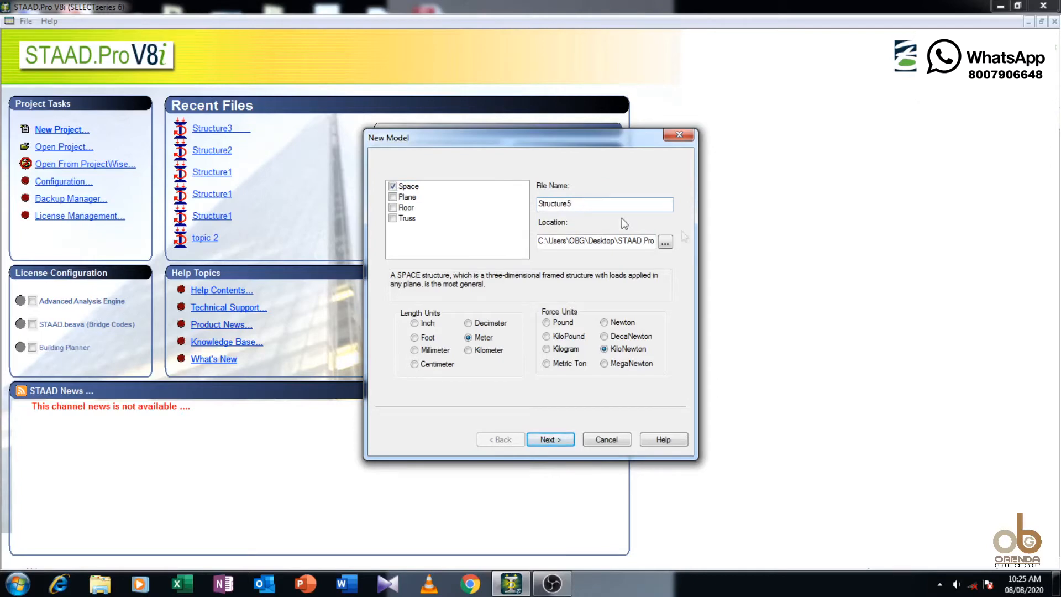
- Use the LECTURE- 4 folder as the location and create the model with the Add Beam starting option
click(665, 242)
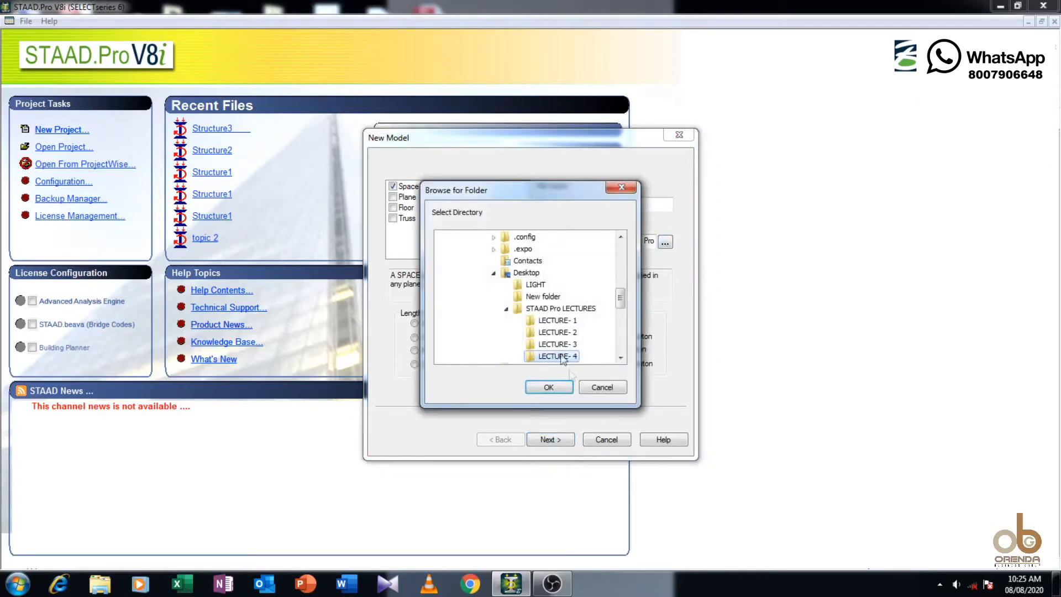
click(561, 387)
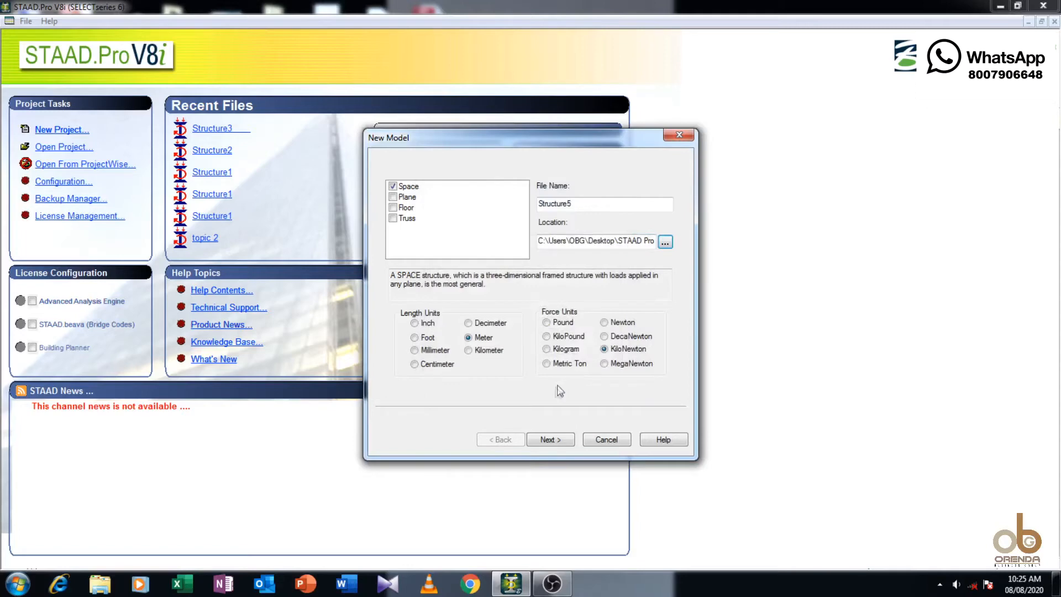
click(551, 440)
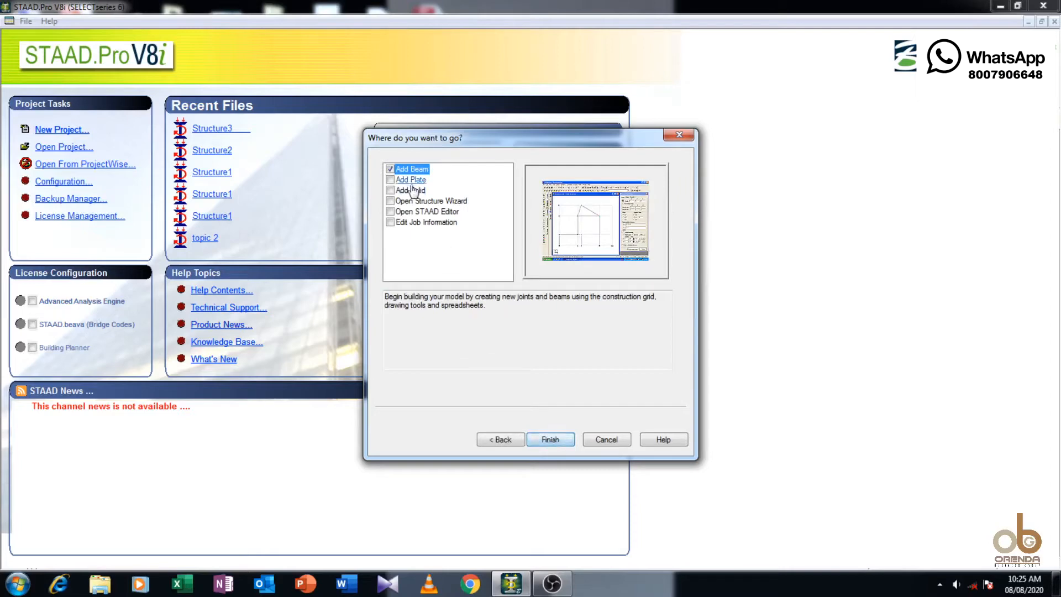
click(562, 439)
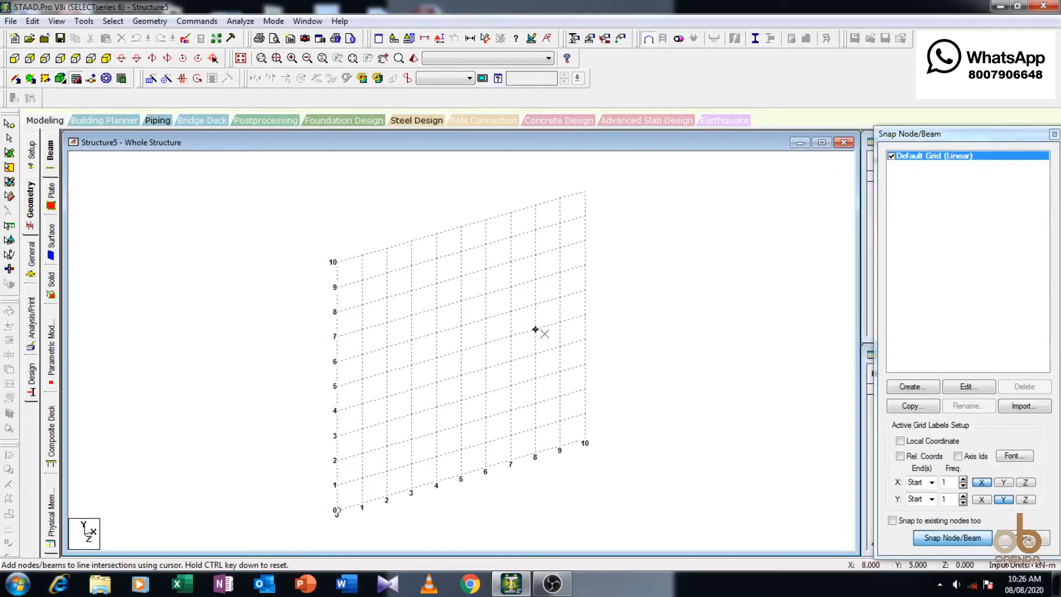
- Create a linear grid named "new" in the X-Z plane with 5 m spacing in both X and Z
click(914, 387)
click(724, 202)
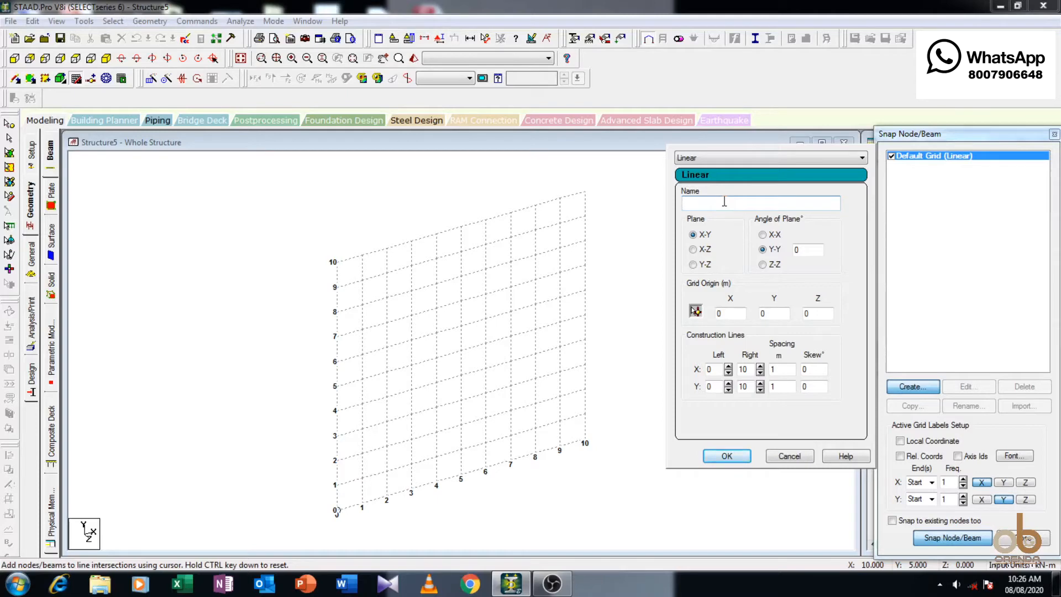
text(new)
click(693, 249)
double_click(773, 369)
text(5)
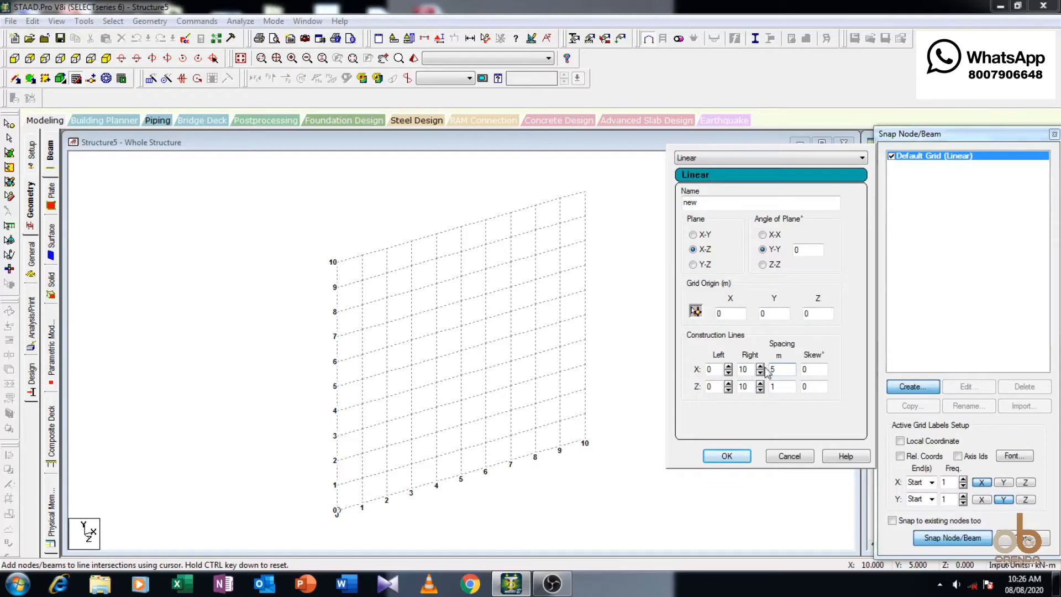
double_click(777, 387)
text(5)
click(723, 460)
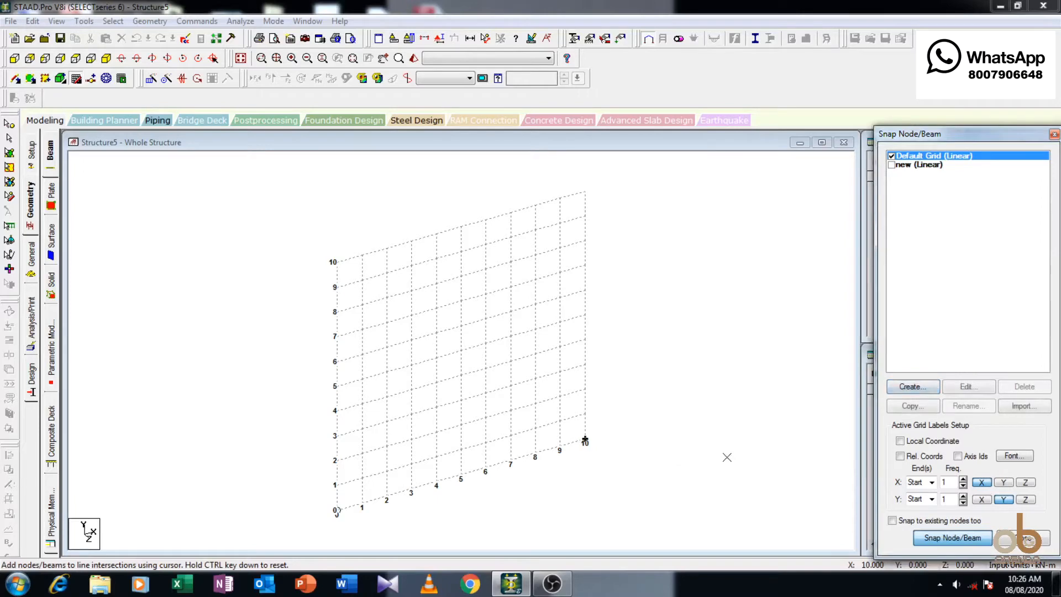
- Make the "new" grid active and show the structure in plan view from above
click(892, 164)
click(76, 58)
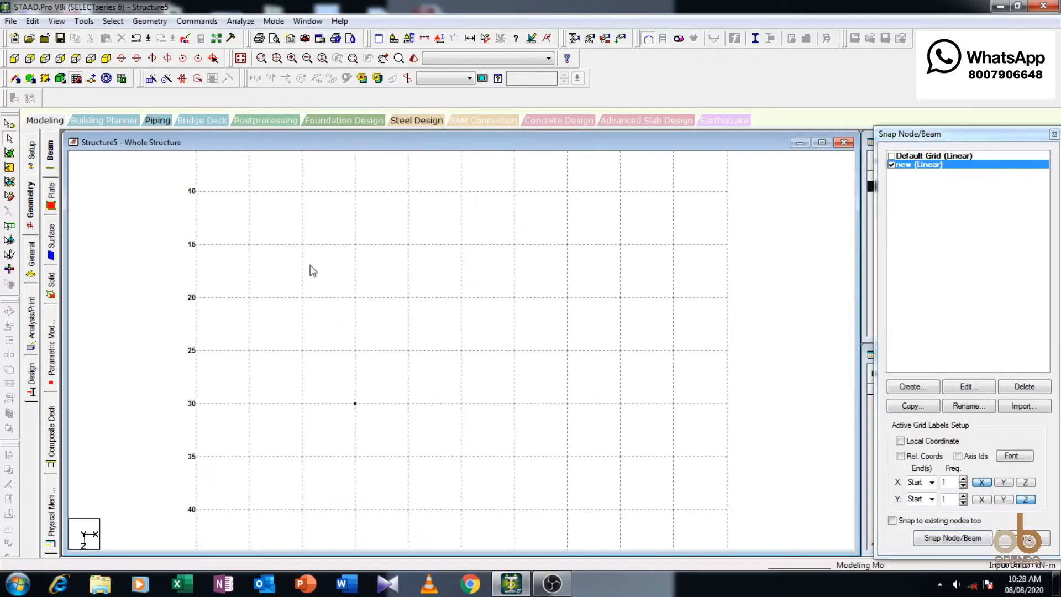
- Place a single node on the grid at X 25, Z 30, and leave the node/beam snapping mode
scroll(348, 419, up, 1)
middle_drag(349, 428, 336, 343)
scroll(309, 295, up, 1)
scroll(307, 290, up, 1)
scroll(336, 340, up, 1)
scroll(312, 366, up, 3)
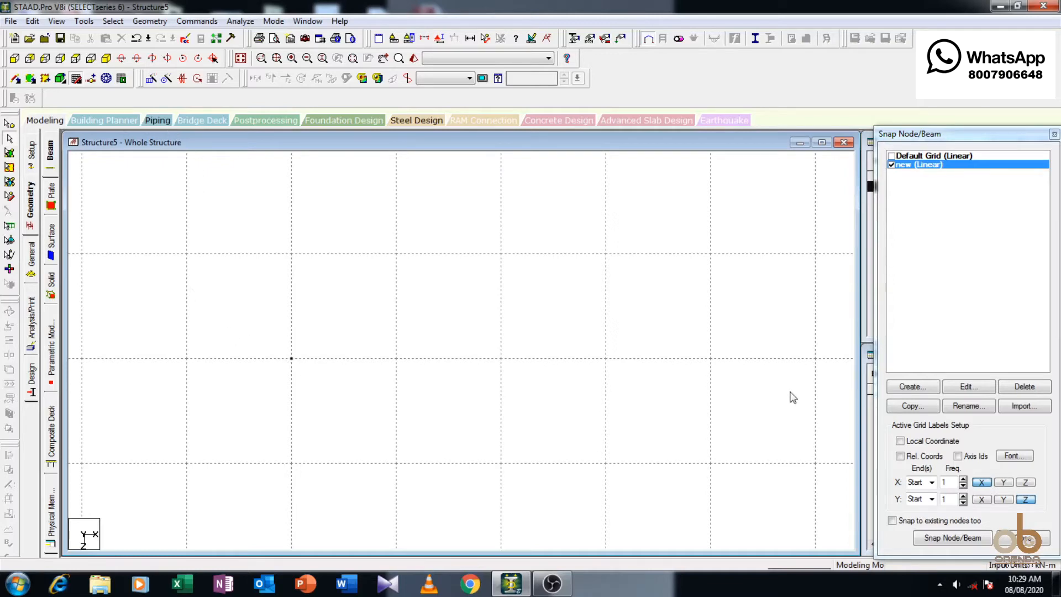
click(953, 539)
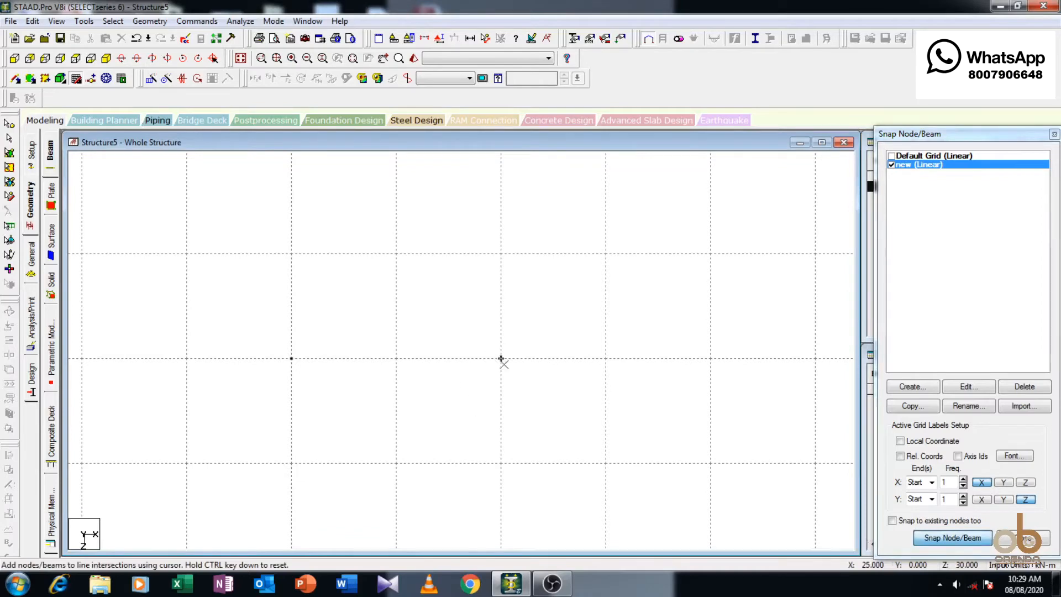
click(501, 358)
key(Escape)
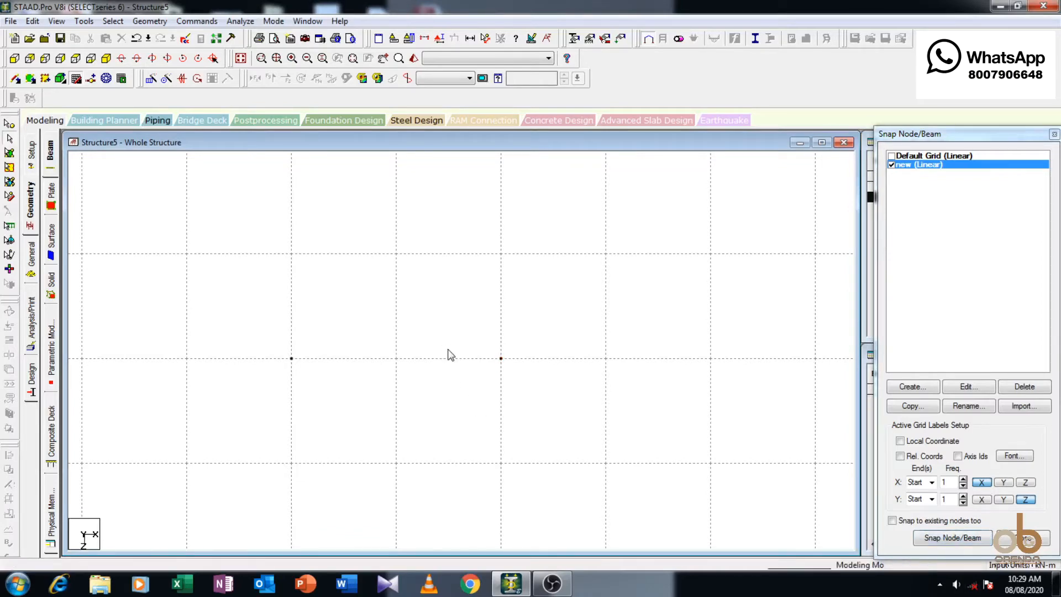
- Repeat the node at X 25 once by 5 m in the X direction with Link Steps enabled
click(151, 78)
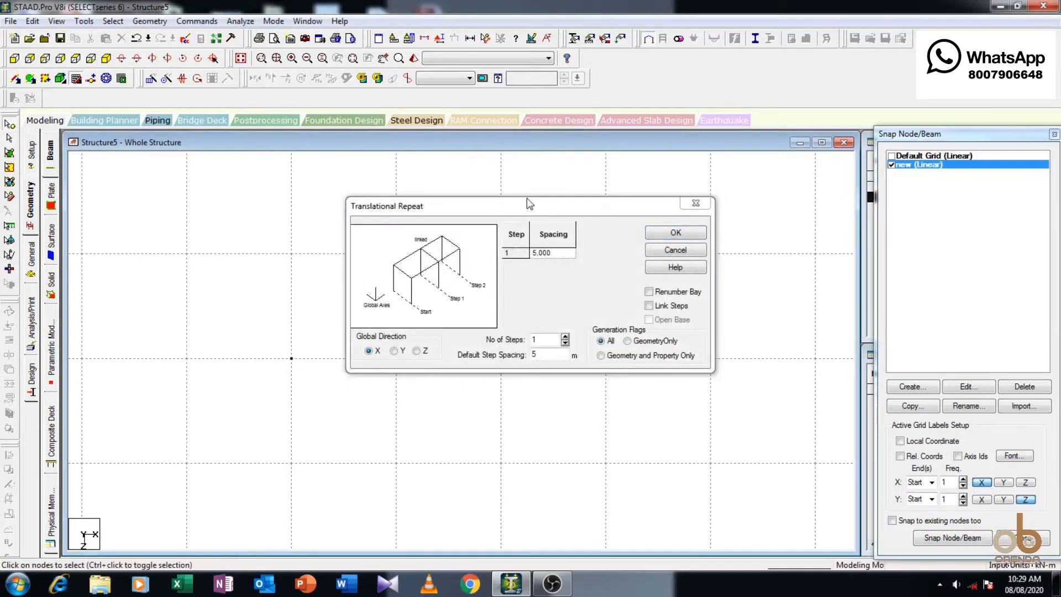
drag(528, 209, 530, 143)
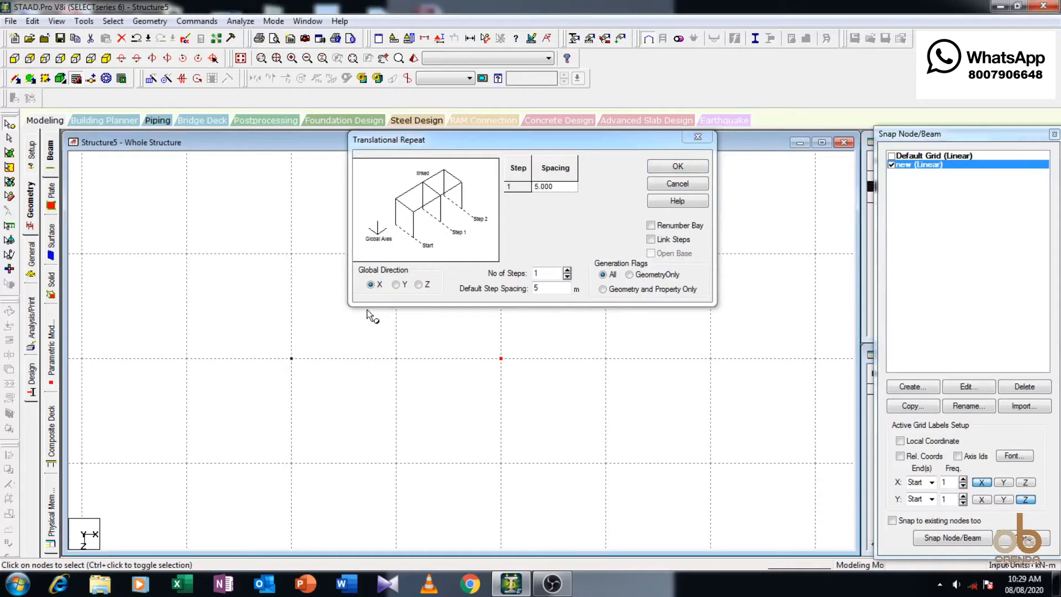
click(651, 239)
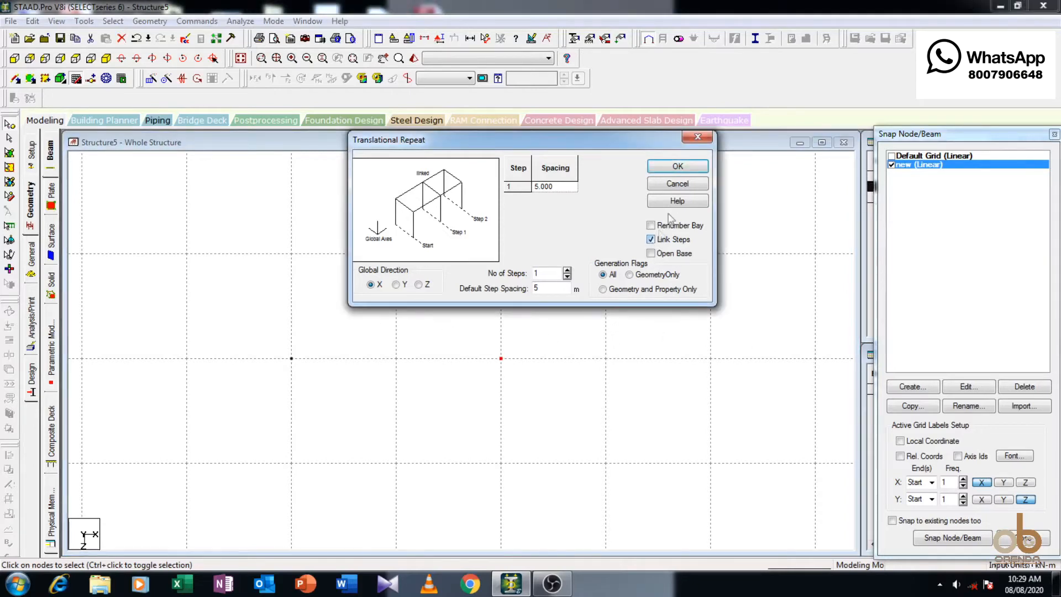
click(694, 172)
click(587, 331)
middle_drag(552, 376, 470, 408)
scroll(469, 406, up, 1)
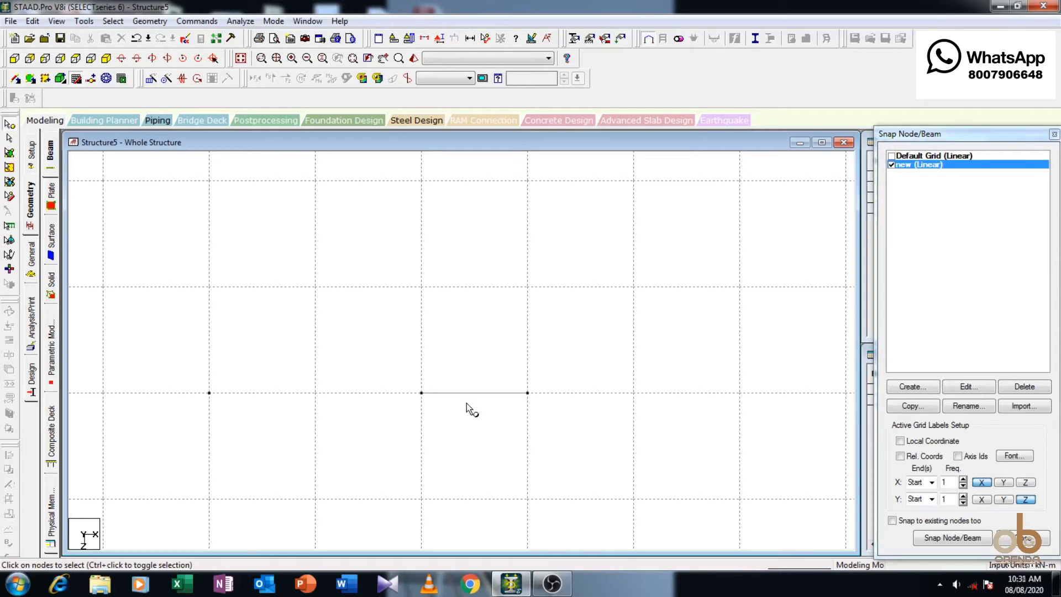
click(525, 322)
click(451, 313)
scroll(557, 362, down, 2)
middle_drag(558, 363, 312, 297)
middle_drag(439, 364, 673, 430)
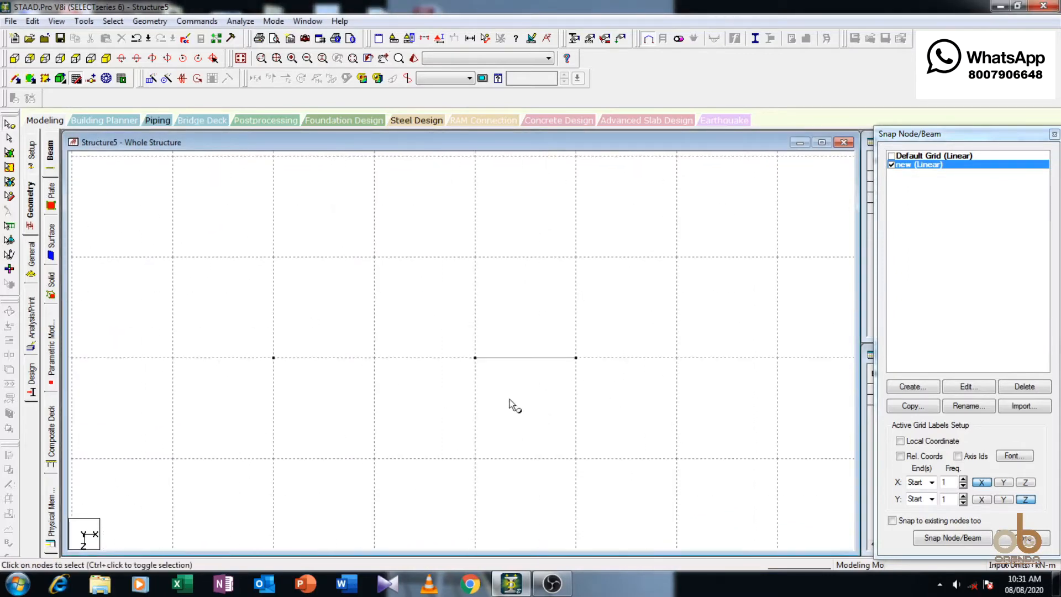
scroll(552, 373, down, 1)
middle_drag(570, 374, 324, 369)
middle_drag(385, 391, 542, 371)
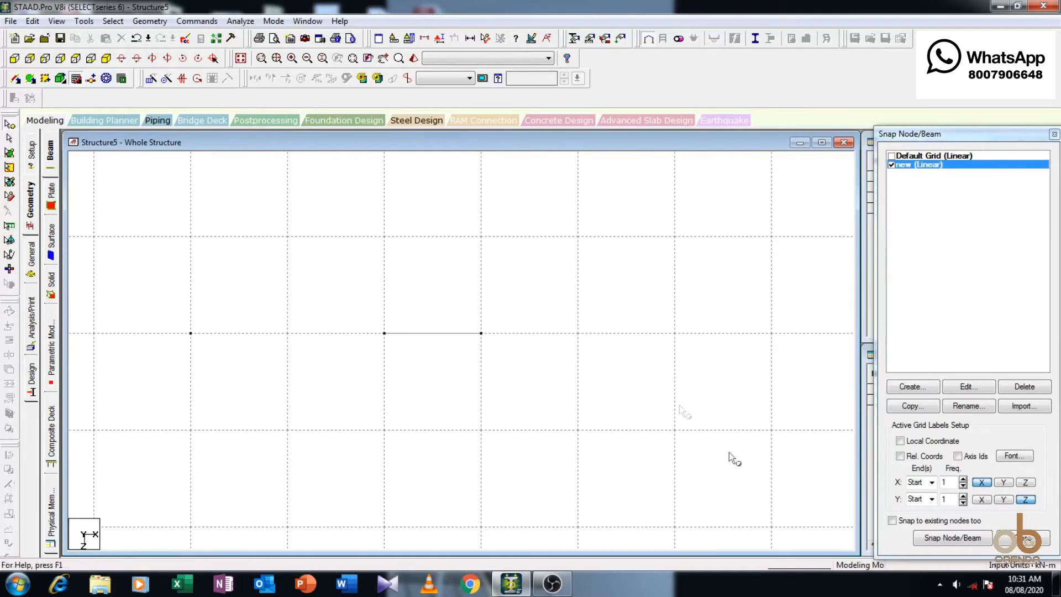
- Place another separate node on the grid at X 40, Z 30, and leave the snapping mode
click(950, 539)
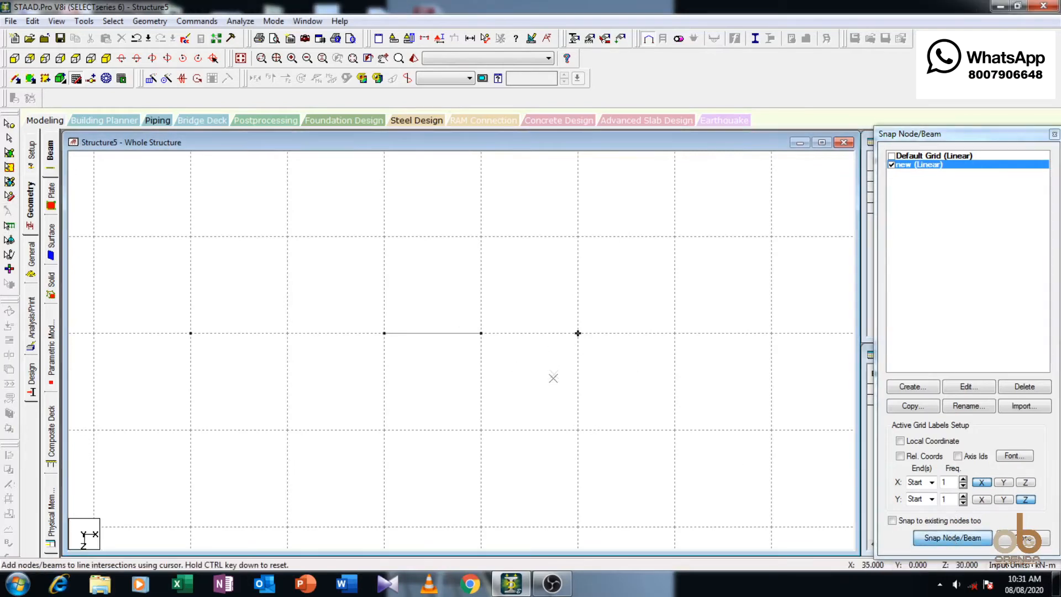
click(674, 333)
right_click(677, 354)
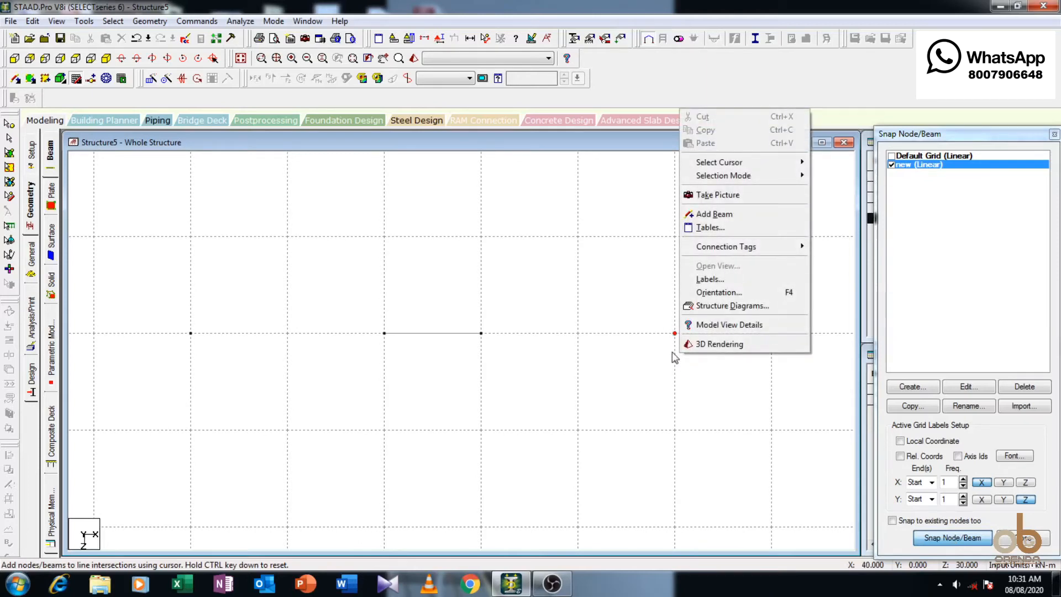
click(672, 352)
key(Escape)
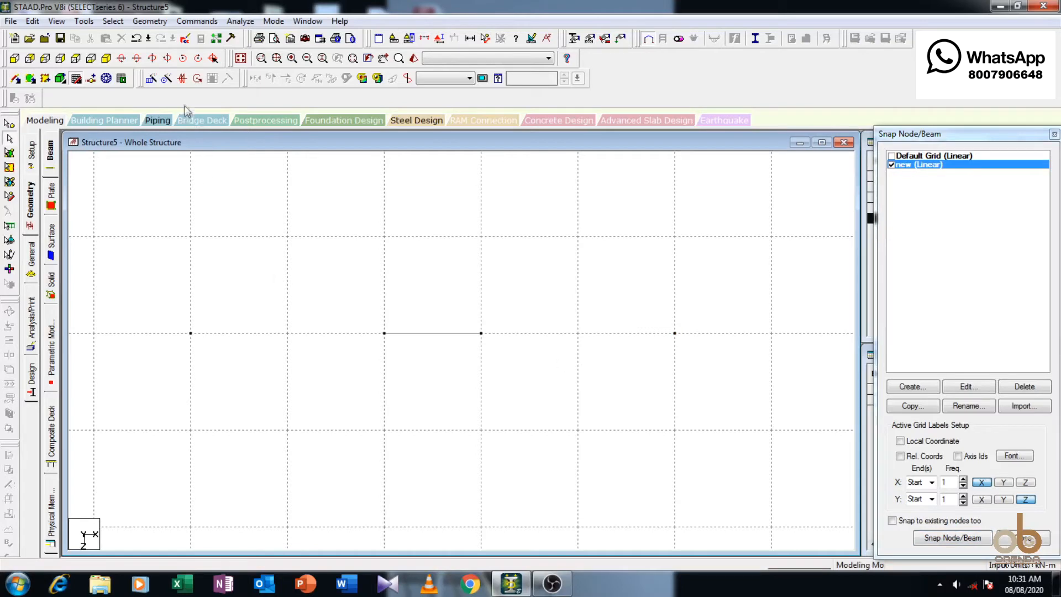
- Repeat the node at X 40 once by 5 m in the X direction without linking the steps
click(150, 79)
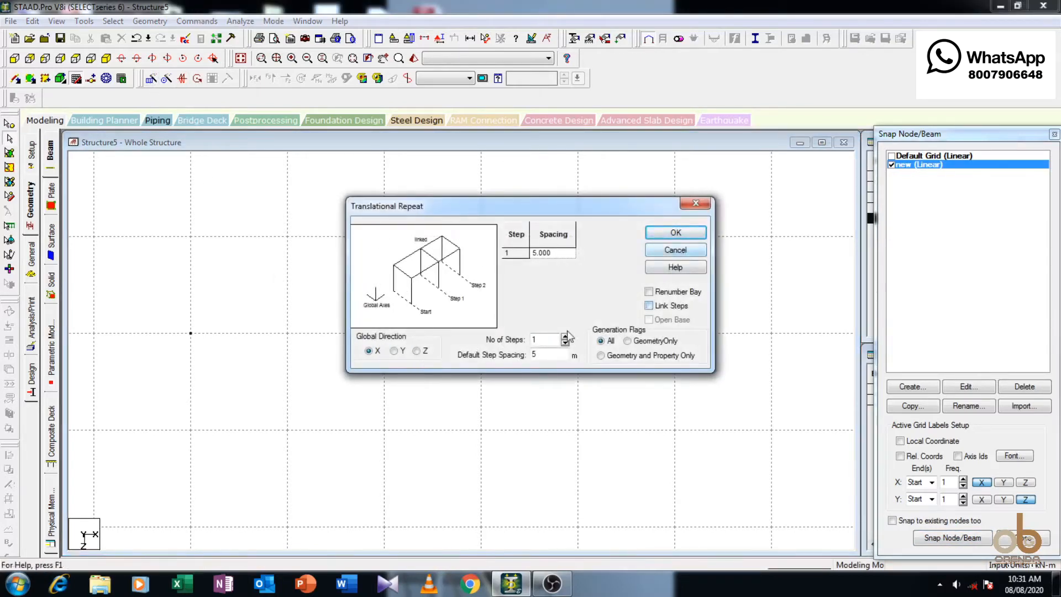
drag(591, 202, 509, 142)
click(678, 333)
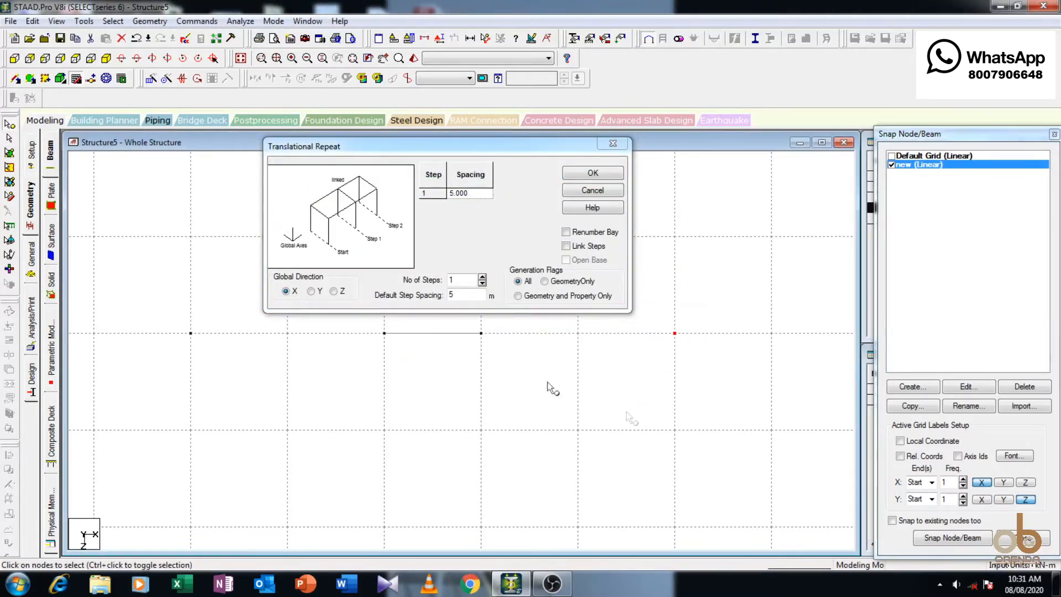
click(594, 174)
middle_drag(656, 355, 408, 381)
- Select the two unlinked nodes at X 40 and X 45 and repeat them once by 5 m in the Z direction
drag(549, 329, 356, 390)
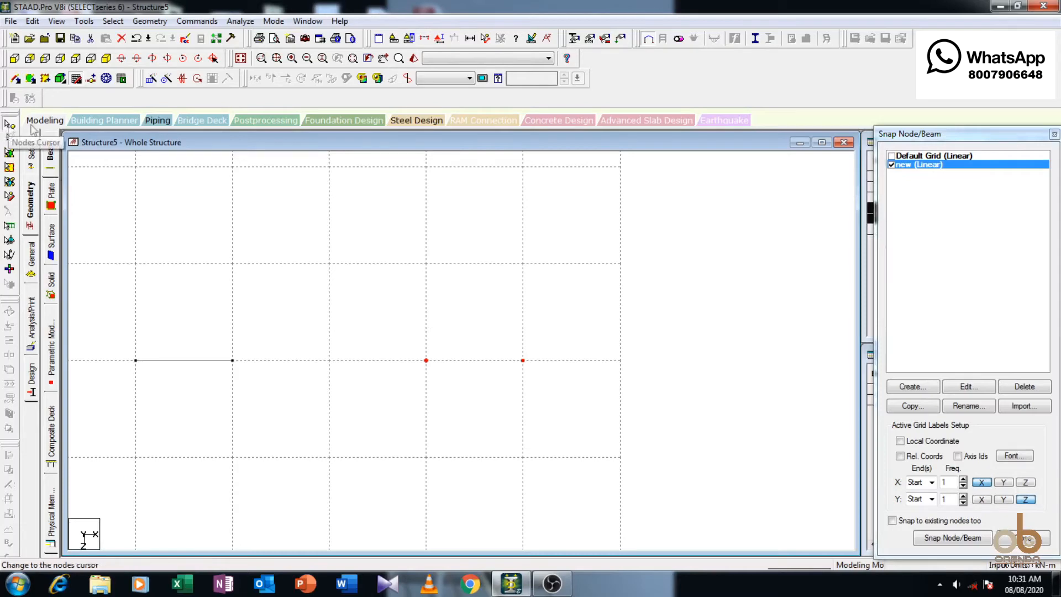
click(151, 81)
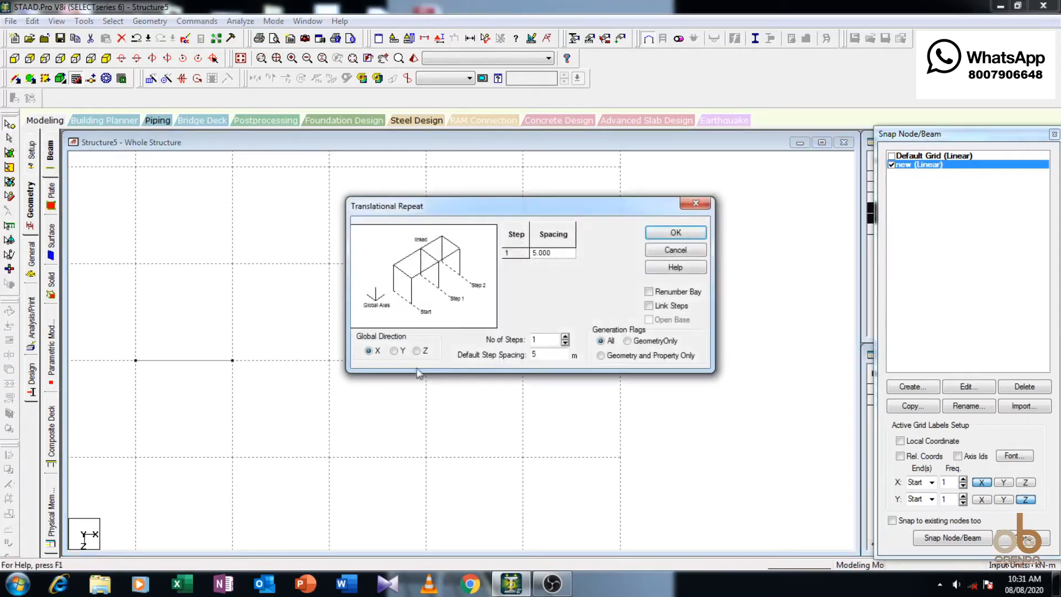
click(417, 351)
click(675, 232)
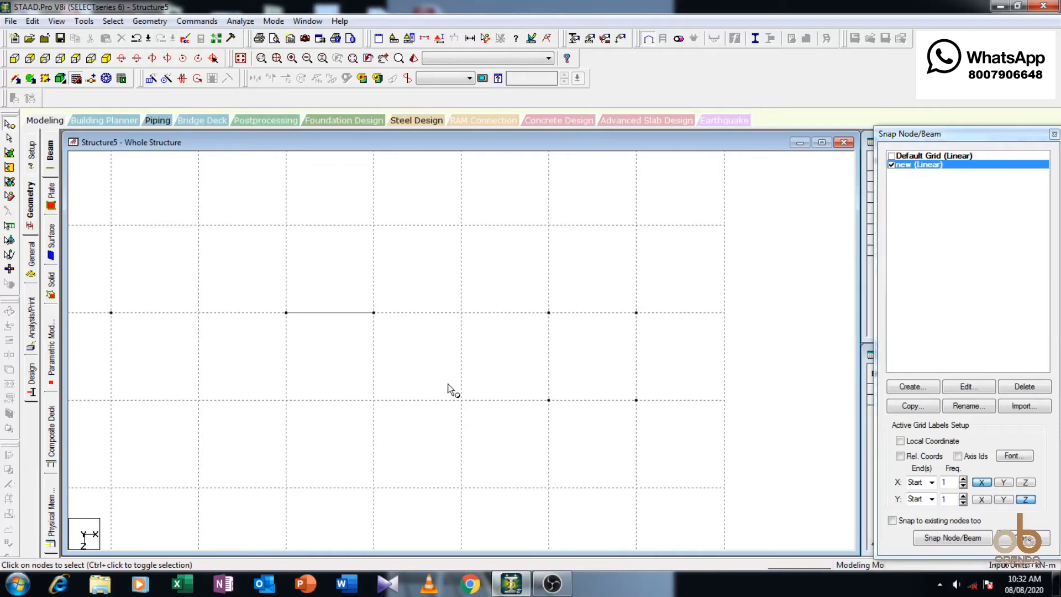
- Add a four-noded plate through the square of nodes between X 40–45 and Z 30–35
click(31, 79)
click(636, 400)
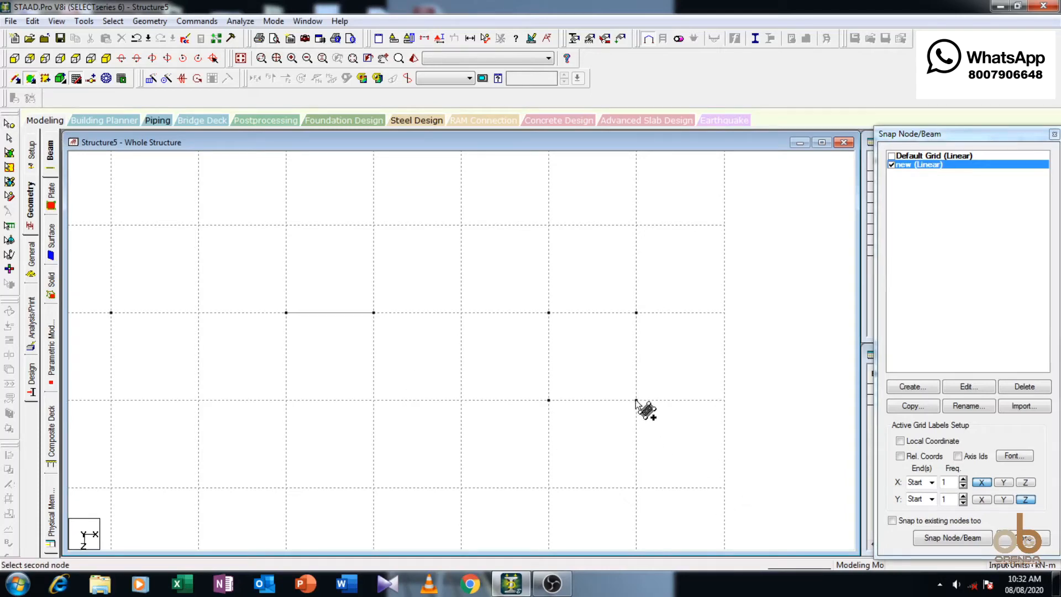
click(636, 313)
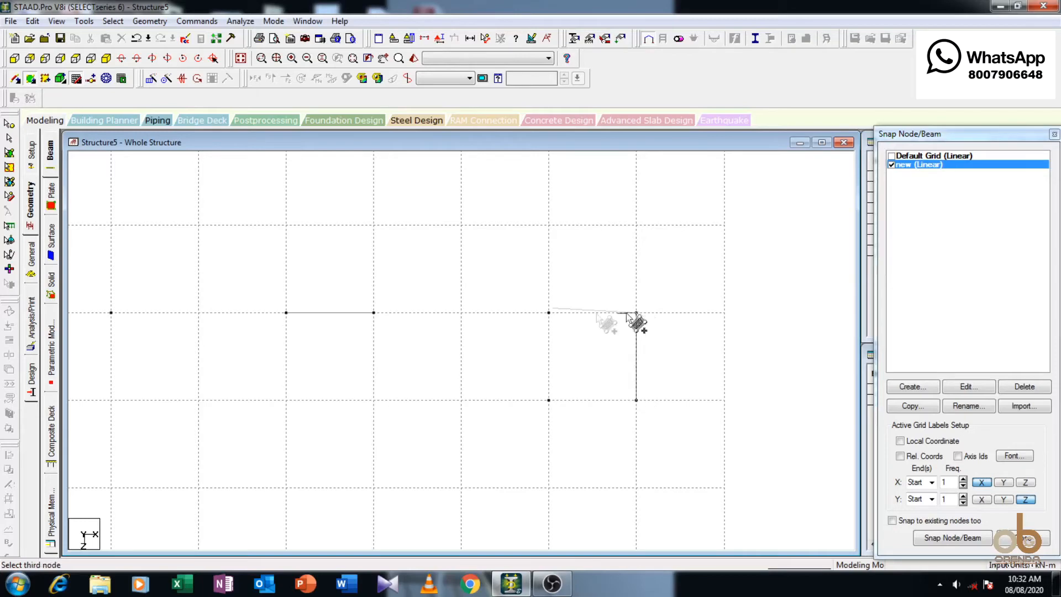
click(549, 312)
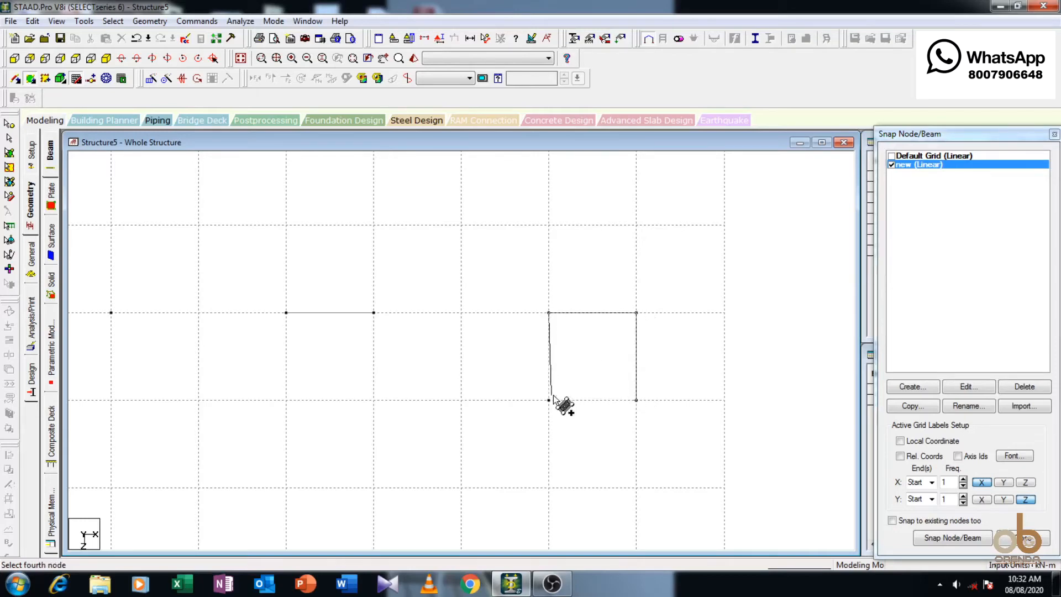
click(549, 399)
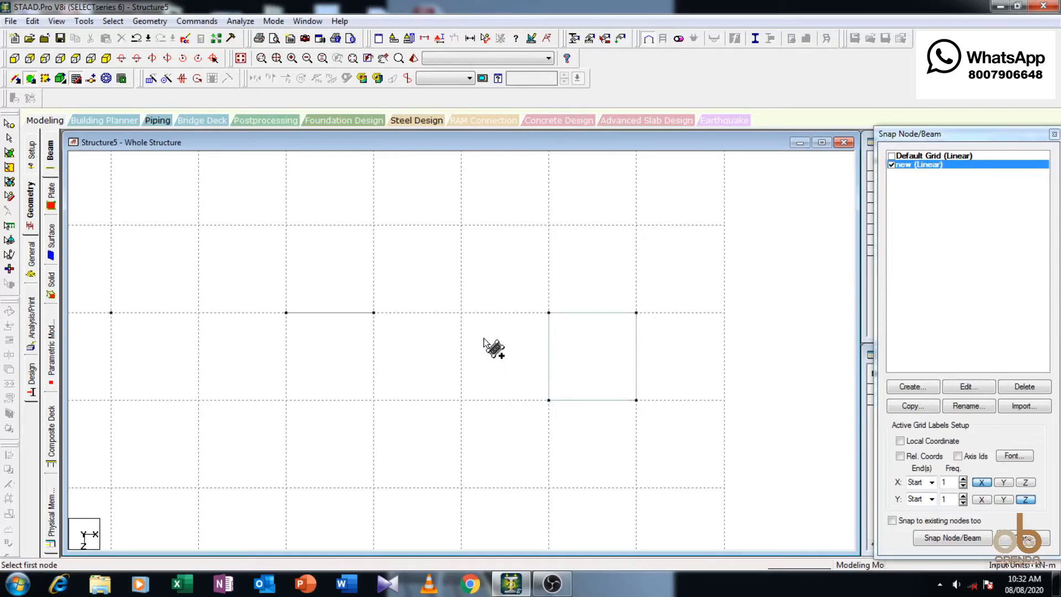
- Window-select the beam between X 25 and X 30 and clear the selection
scroll(481, 338, down, 1)
middle_drag(361, 427, 481, 425)
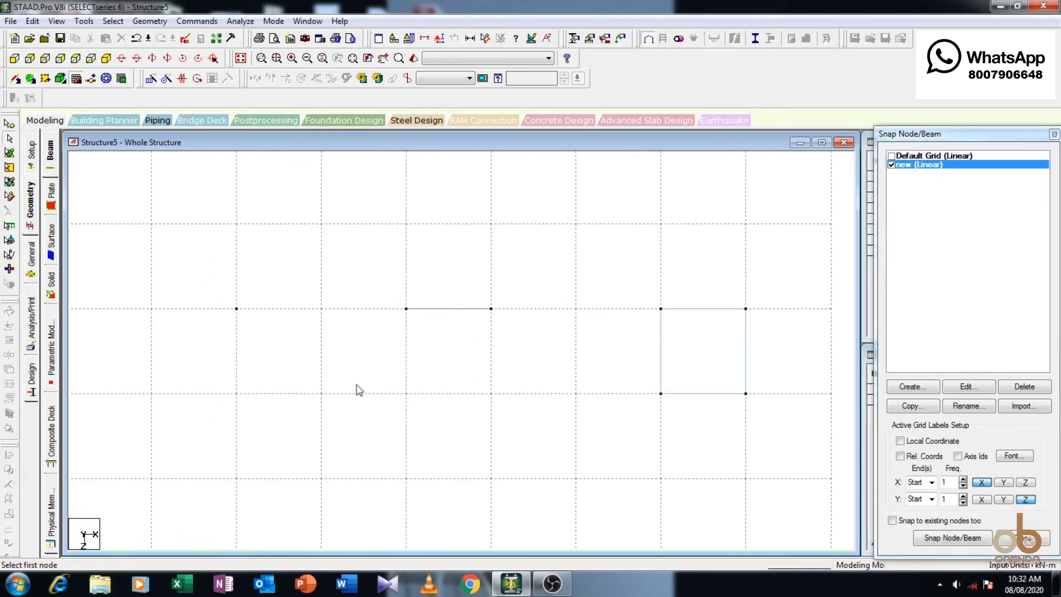
scroll(261, 343, up, 1)
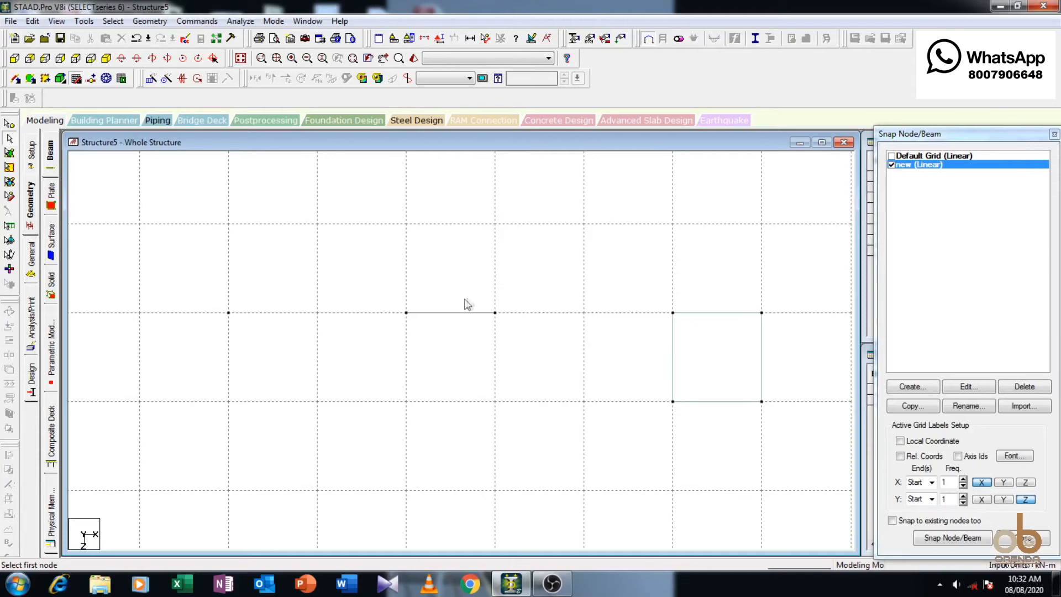
drag(538, 283, 343, 380)
click(409, 330)
- Switch to the plates cursor, window-select the square plate and clear the selection
click(9, 152)
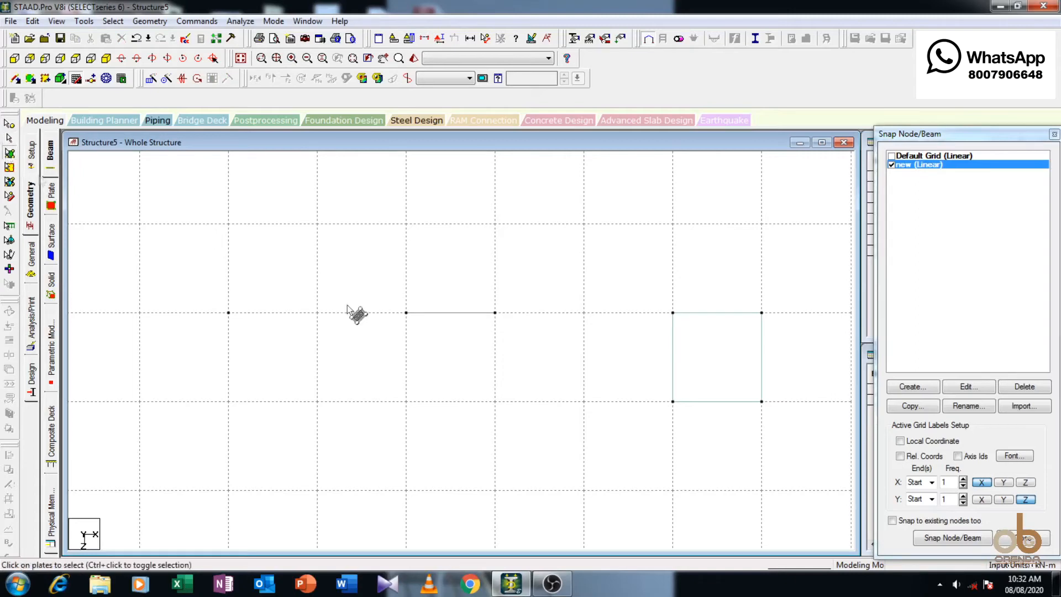
middle_drag(763, 372, 670, 339)
drag(692, 269, 486, 425)
scroll(604, 304, up, 2)
scroll(720, 368, down, 1)
click(503, 331)
middle_drag(385, 399, 580, 398)
scroll(397, 344, down, 1)
scroll(321, 279, up, 2)
scroll(415, 347, down, 1)
middle_drag(419, 347, 296, 366)
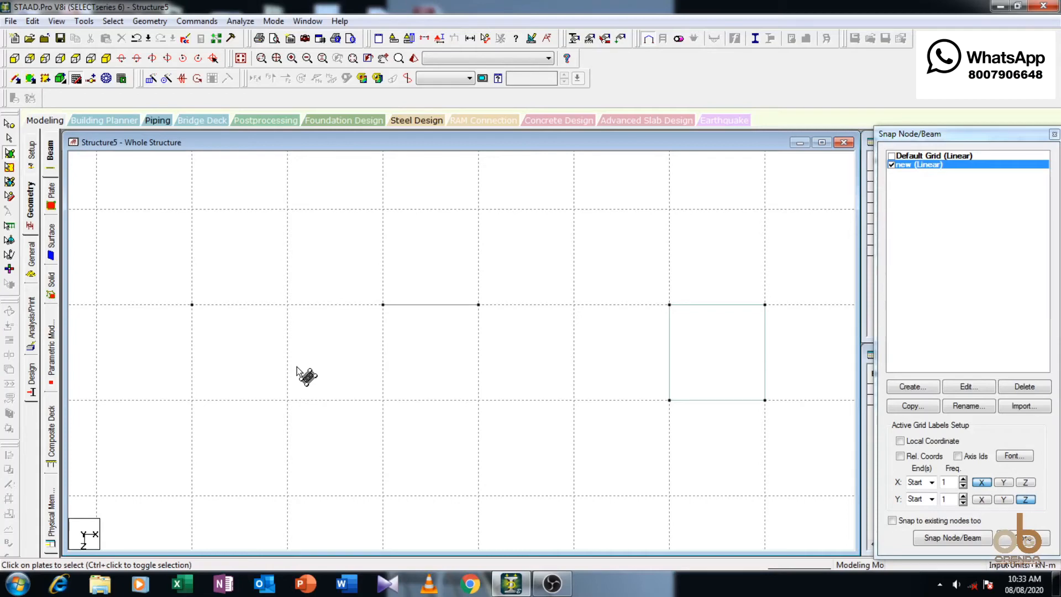
middle_drag(575, 370, 330, 353)
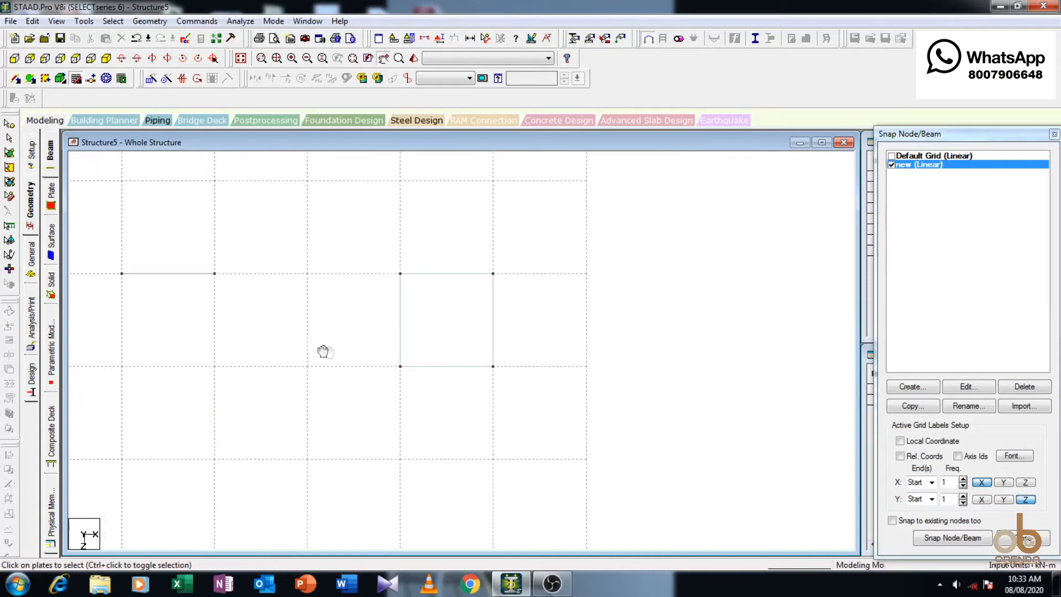
scroll(434, 316, up, 1)
middle_drag(473, 339, 403, 343)
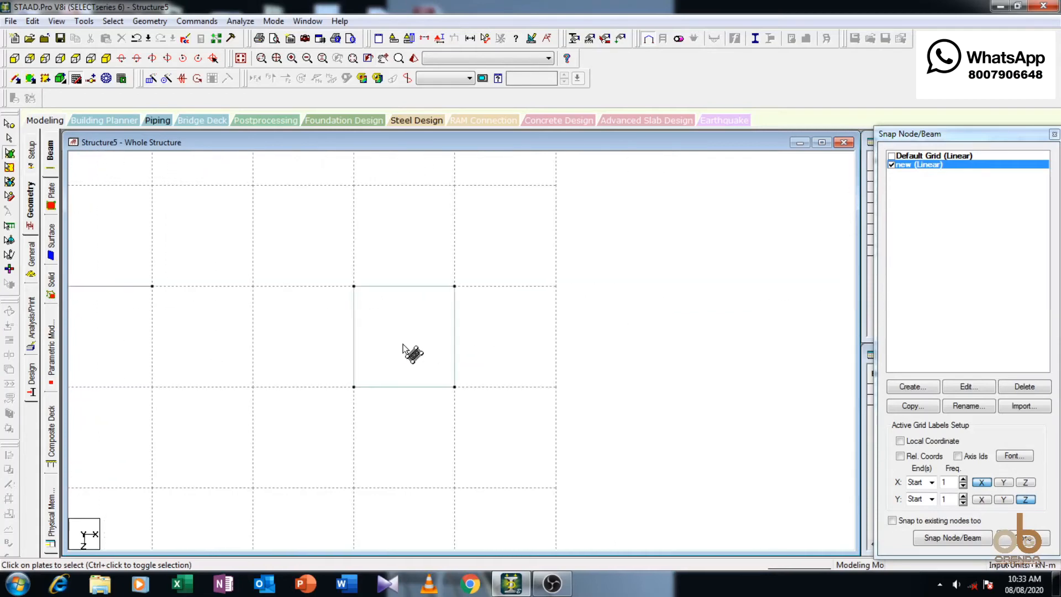
mouse_move(403, 344)
middle_drag(321, 469, 372, 343)
middle_drag(284, 268, 502, 391)
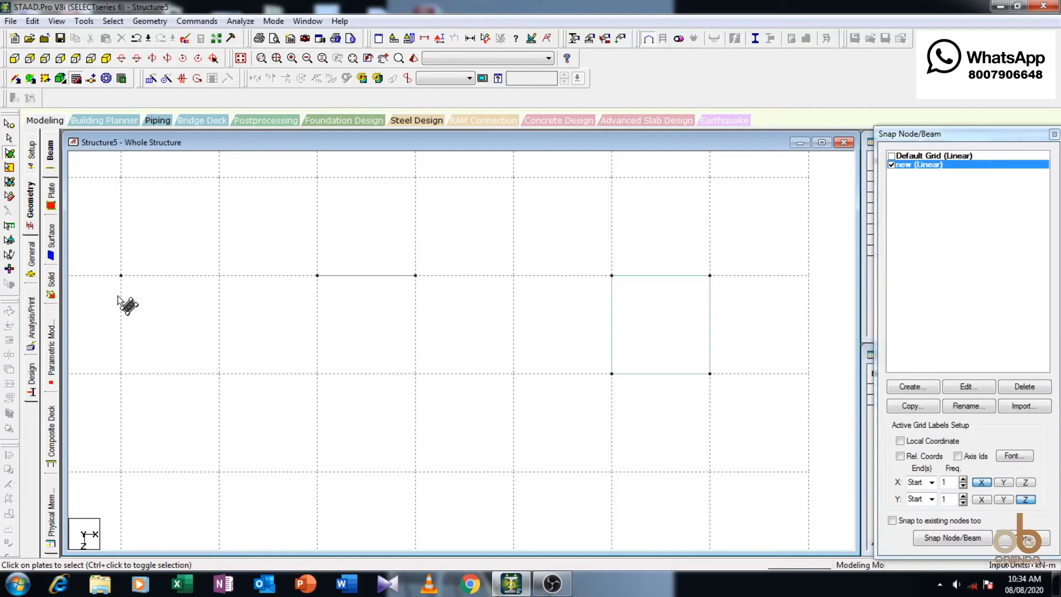
- Switch to the beams cursor and draw selection windows around the isolated node at X 15 and the beam between X 25 and X 30
key(Escape)
middle_drag(128, 297, 175, 325)
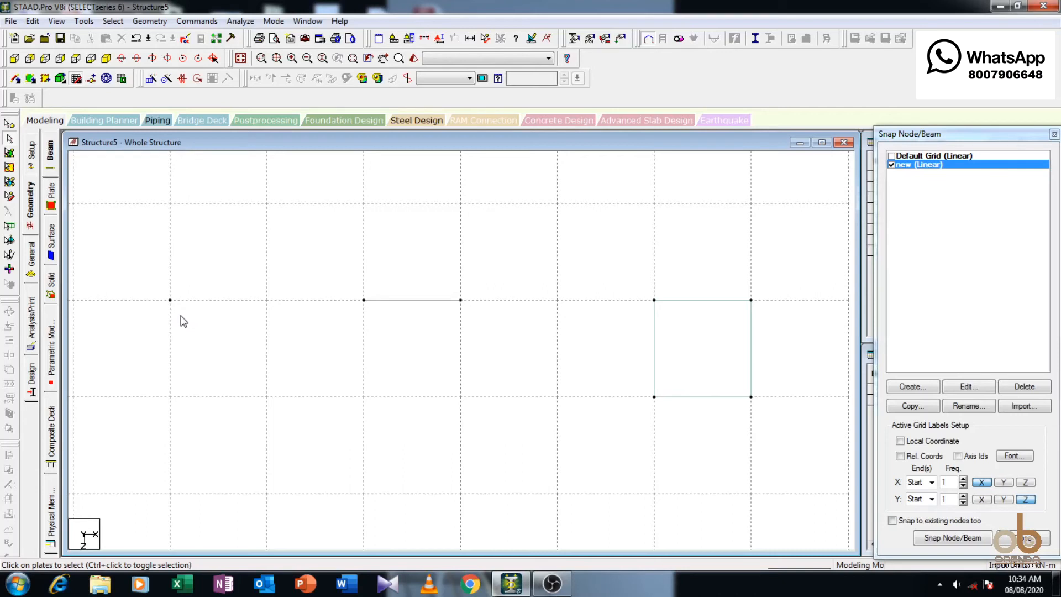
drag(186, 283, 156, 333)
drag(485, 279, 359, 349)
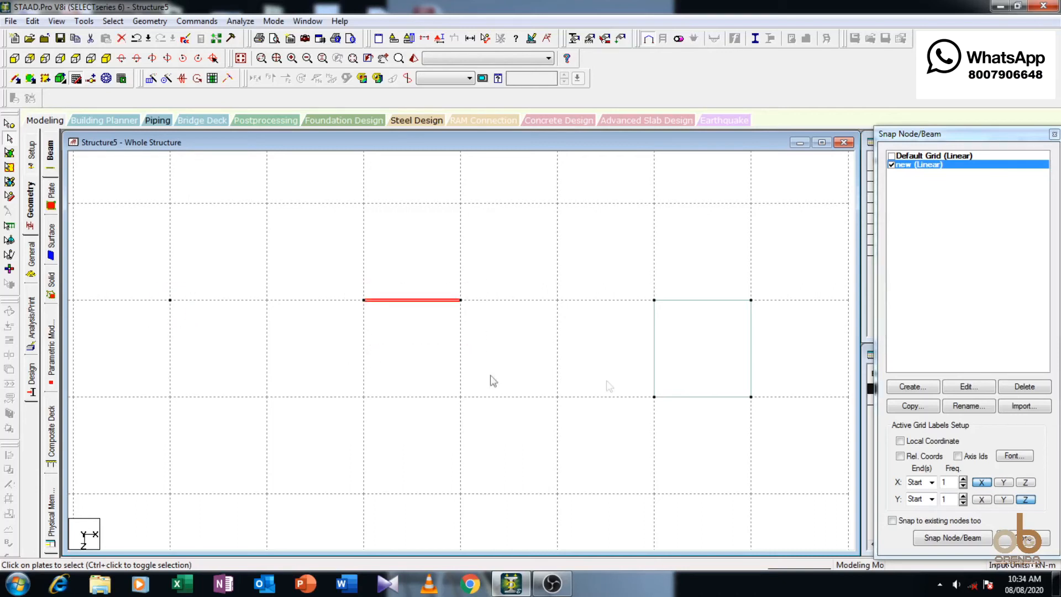
- Switch to the nodes cursor, window-select the isolated node, the beam's end nodes and the plate's corner nodes in turn, and clear the selection
click(8, 134)
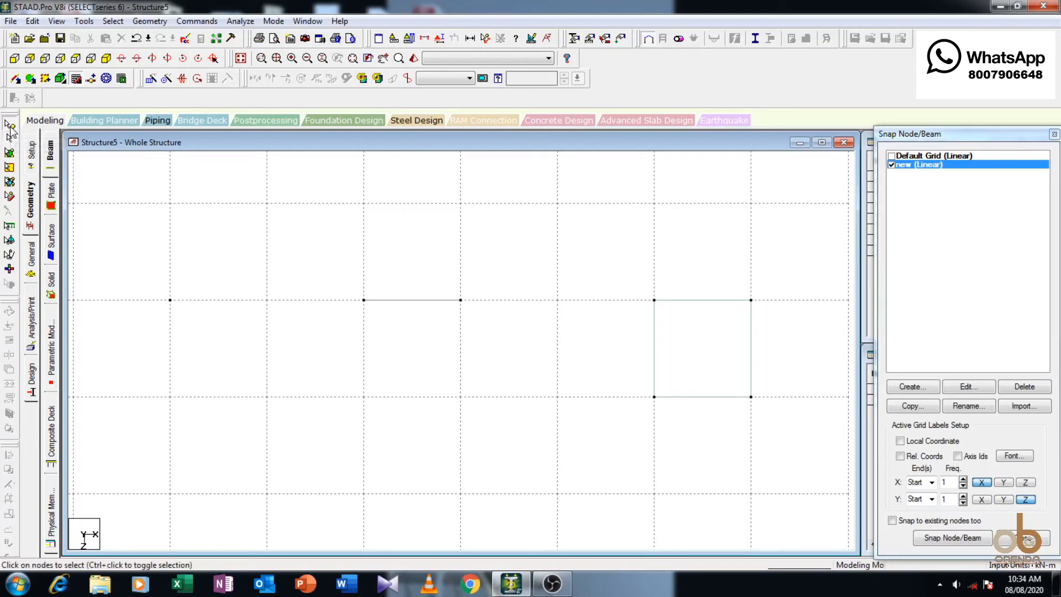
drag(208, 288, 159, 328)
drag(504, 277, 348, 364)
click(647, 329)
drag(617, 462, 606, 468)
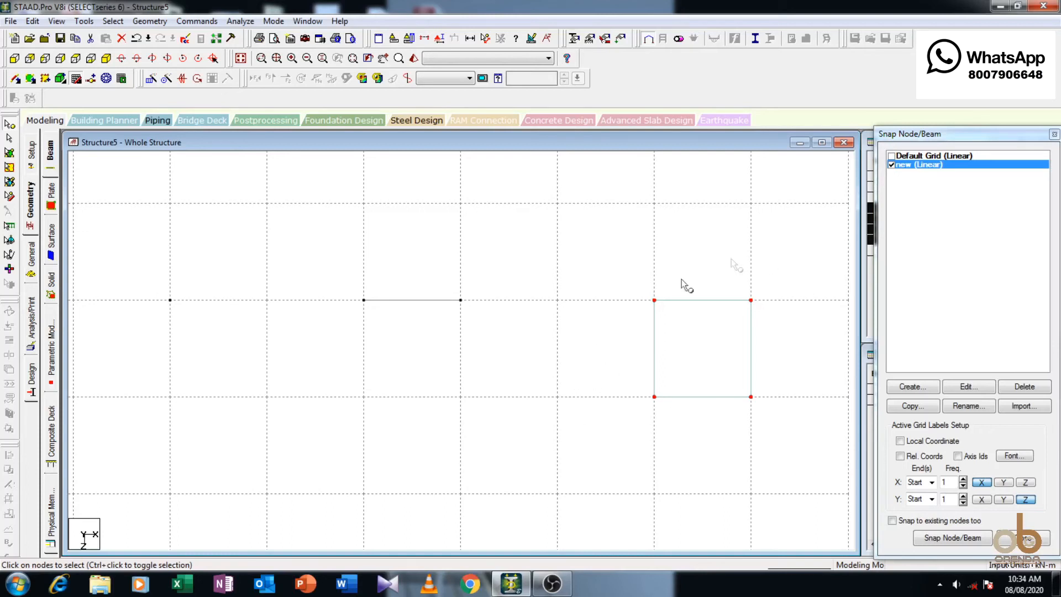
click(478, 353)
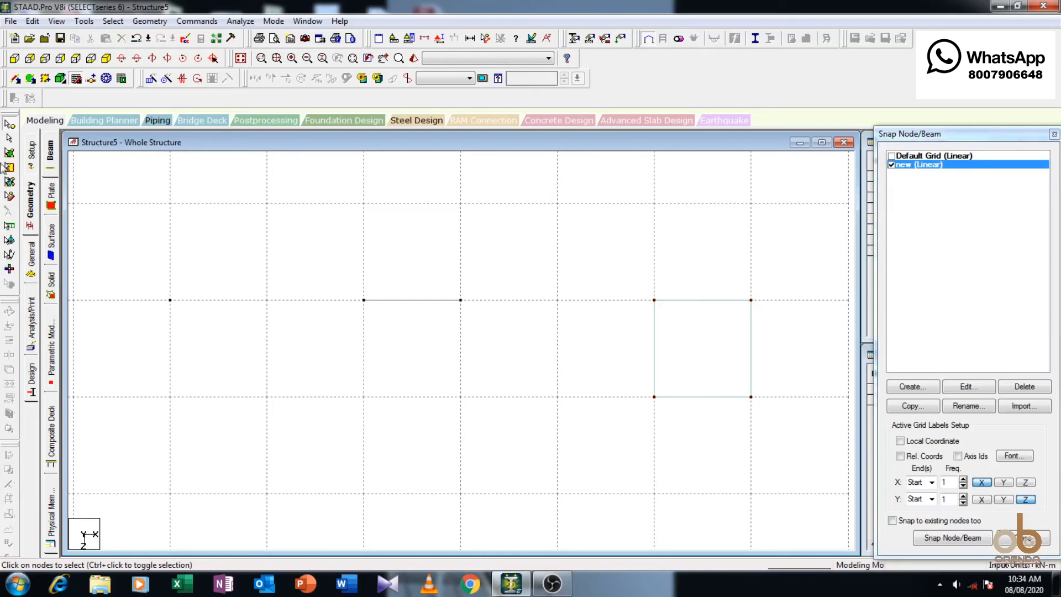
- Return to the beams cursor and try window-selecting the isolated node, the beam and the square plate in turn
click(10, 138)
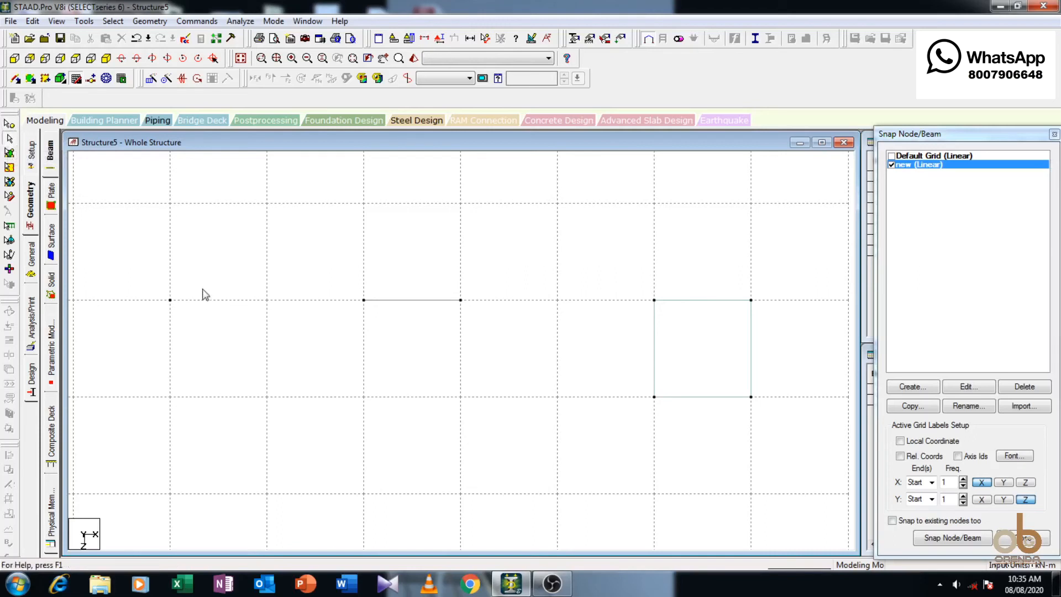
drag(195, 280, 137, 360)
drag(501, 262, 331, 333)
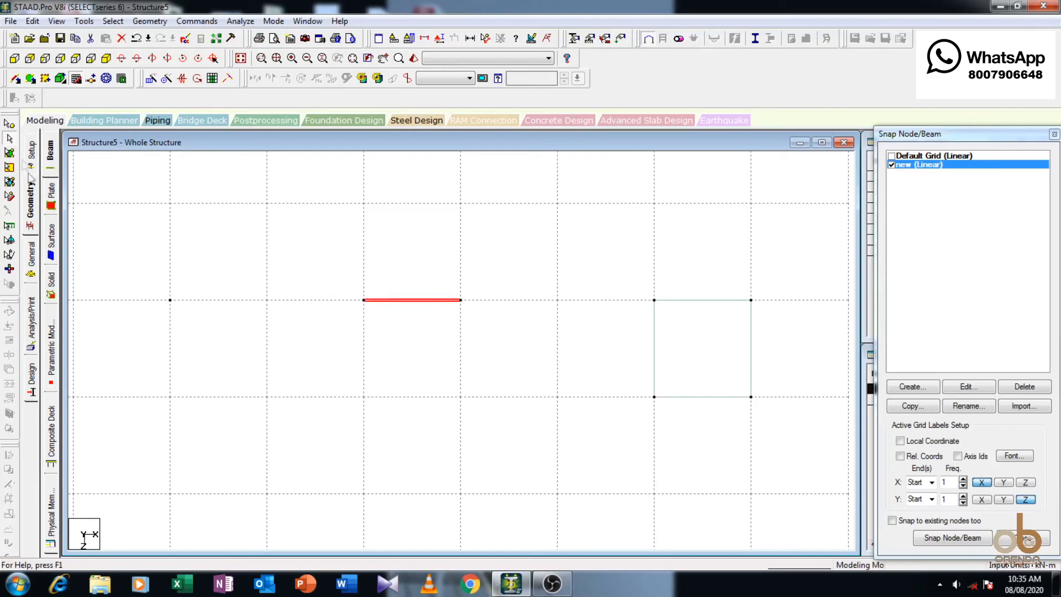
click(304, 262)
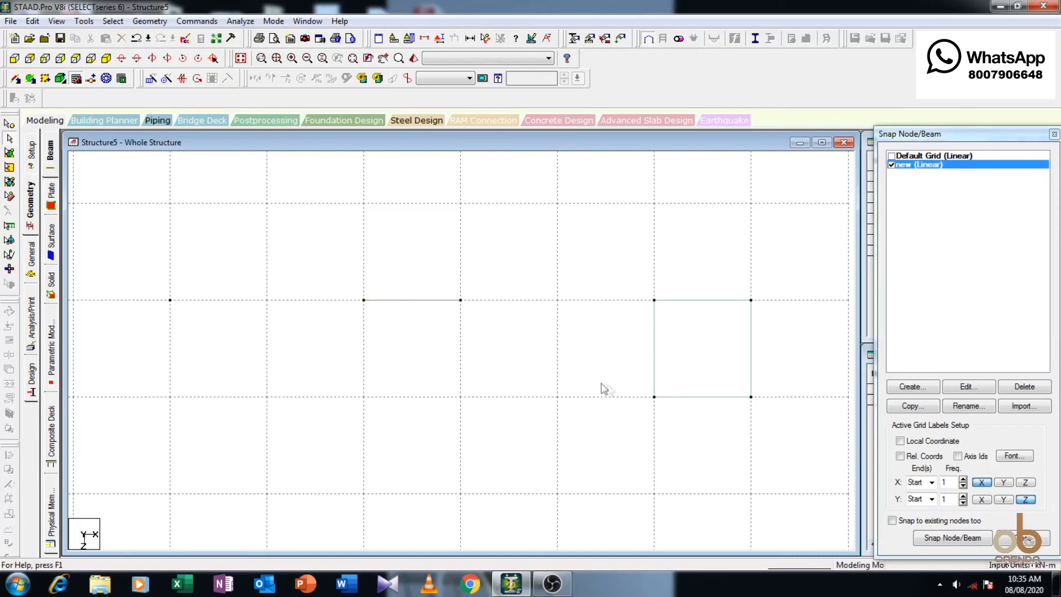
middle_drag(644, 379, 588, 341)
drag(736, 231, 548, 447)
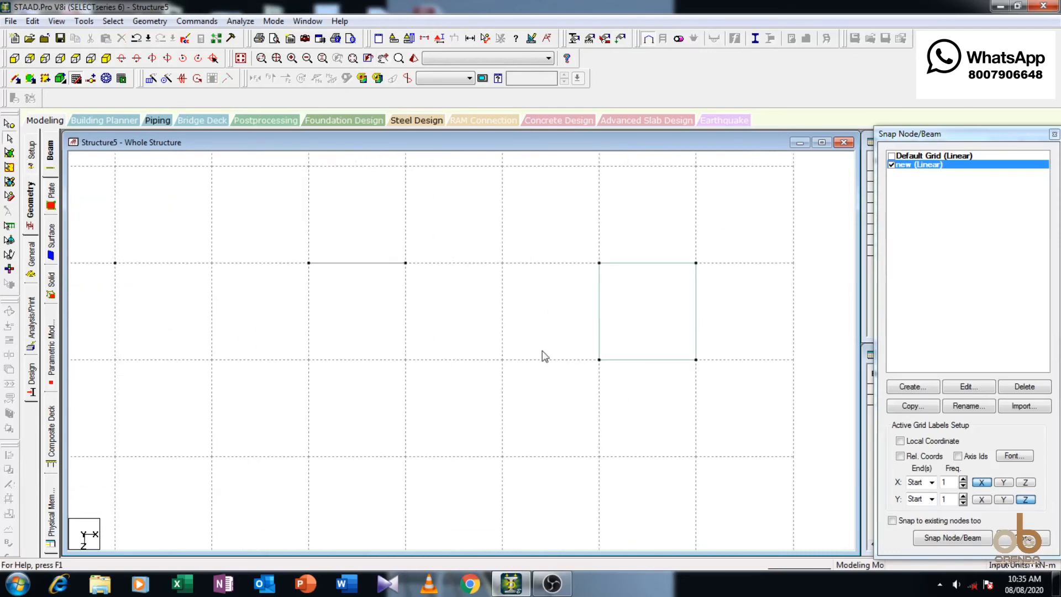
scroll(542, 352, down, 1)
middle_drag(428, 339, 534, 378)
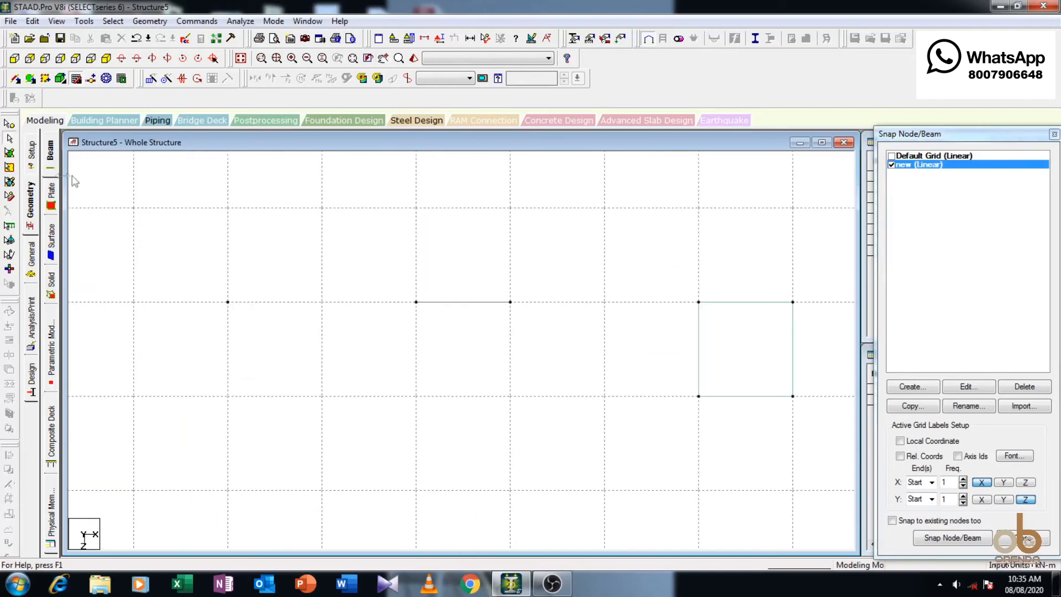
- With the plates cursor, try window-selecting the beam and the square plate, return to the beams cursor and clear the selection
click(11, 154)
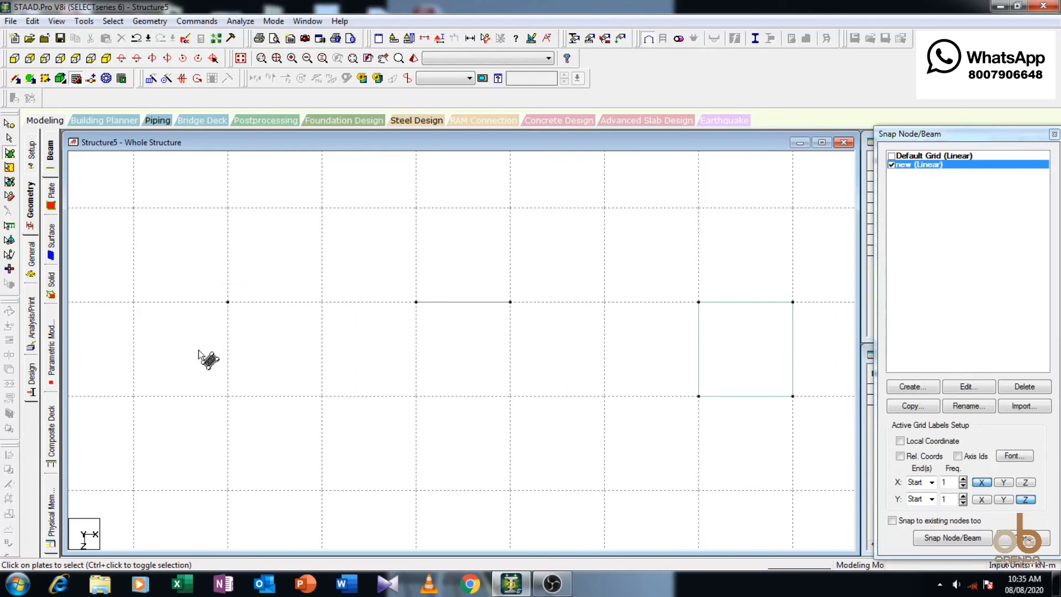
drag(547, 283, 368, 383)
middle_drag(525, 395, 360, 380)
drag(662, 279, 466, 435)
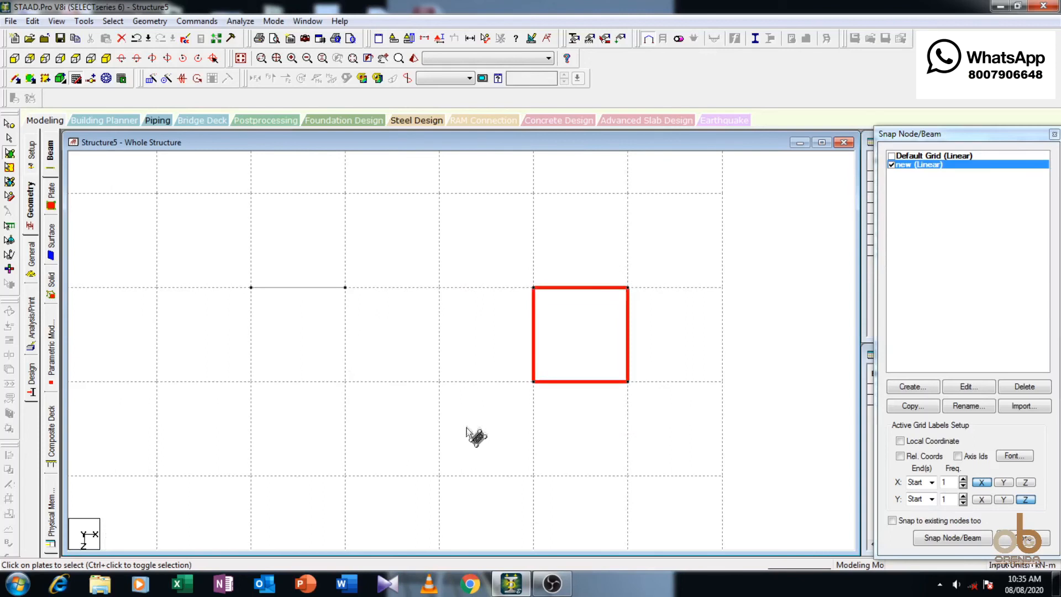
middle_drag(362, 337, 495, 383)
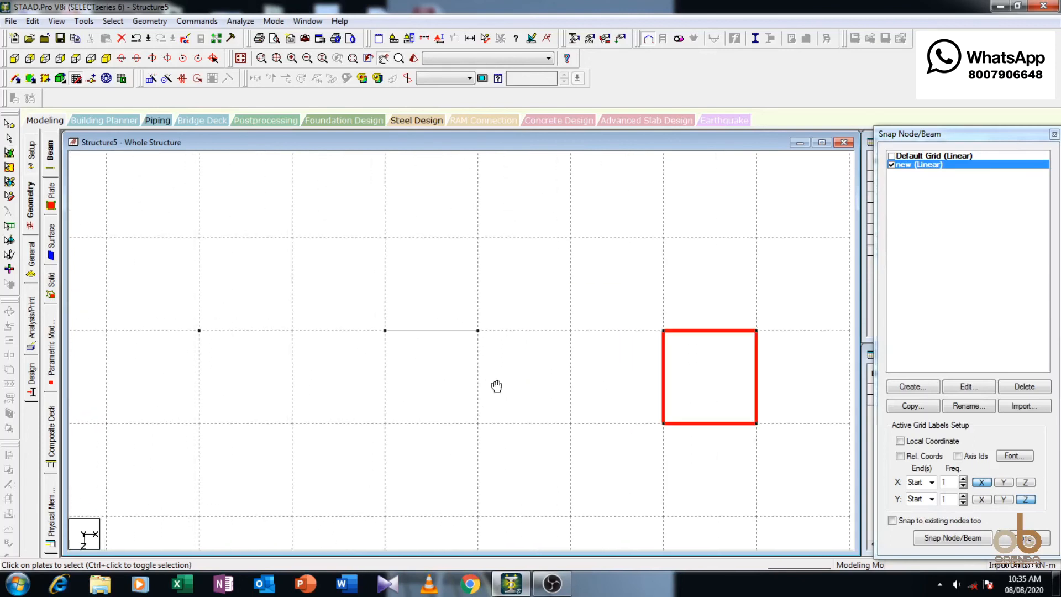
right_click(293, 267)
key(Escape)
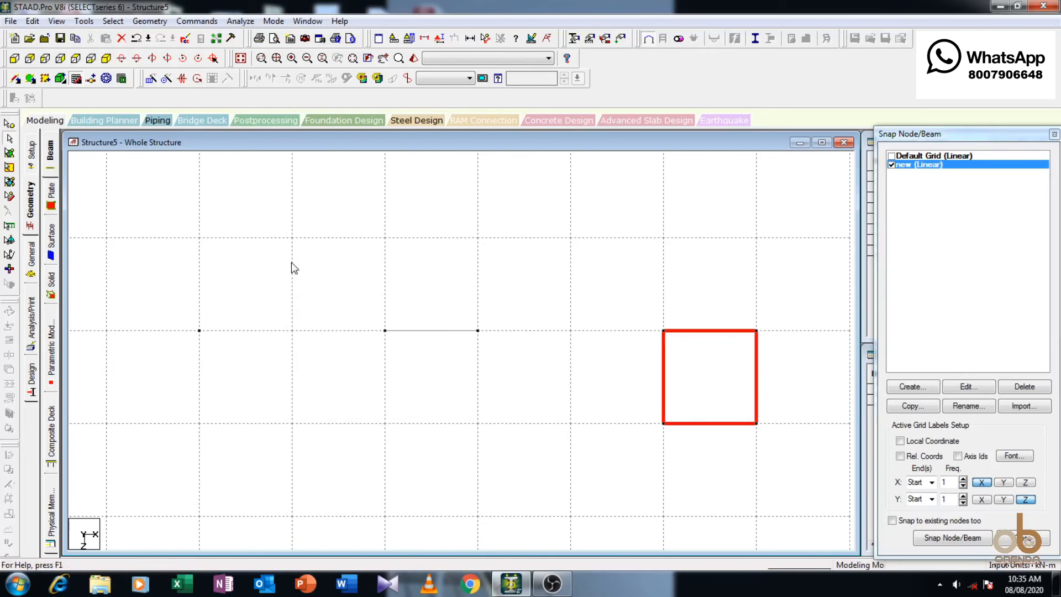
click(397, 291)
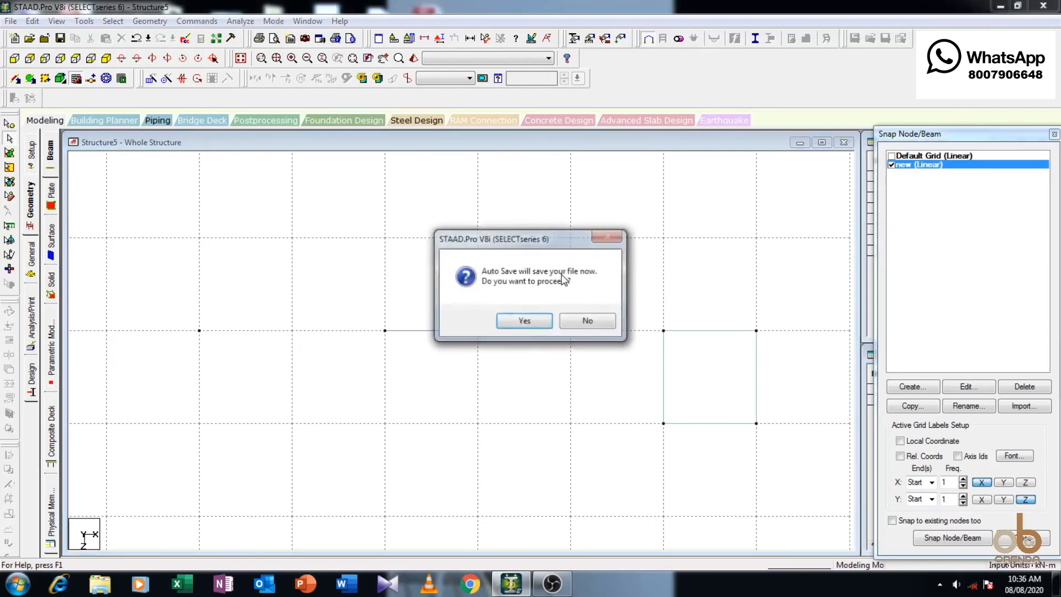
- Accept the Auto Save request to save the structure file
click(524, 320)
click(450, 307)
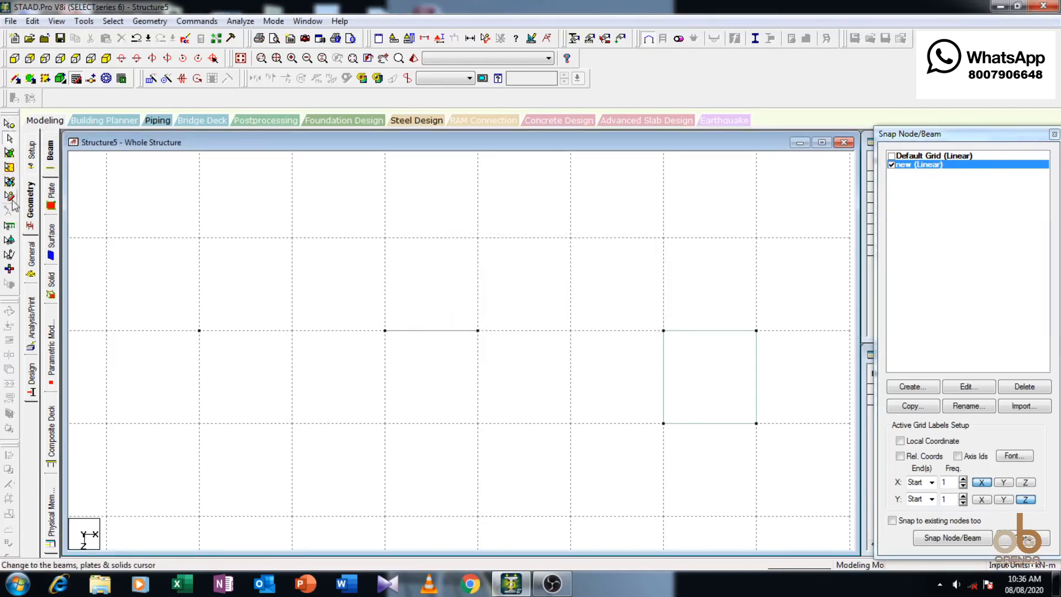
- Examine the available selection cursor types, from the nodes cursor to the physical member cursor, including those offered within the model view
click(113, 21)
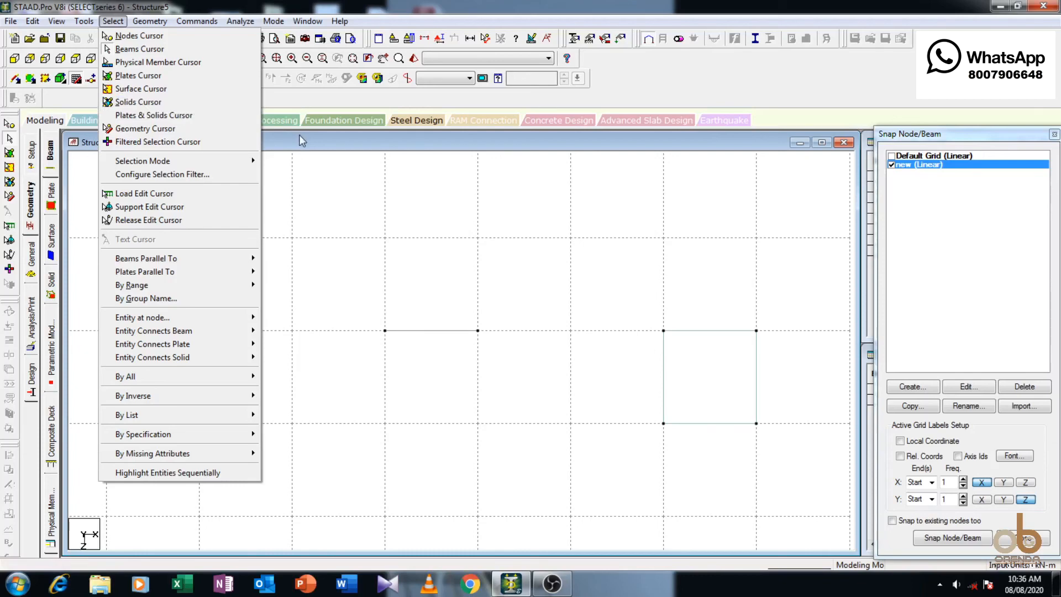
drag(304, 133, 304, 136)
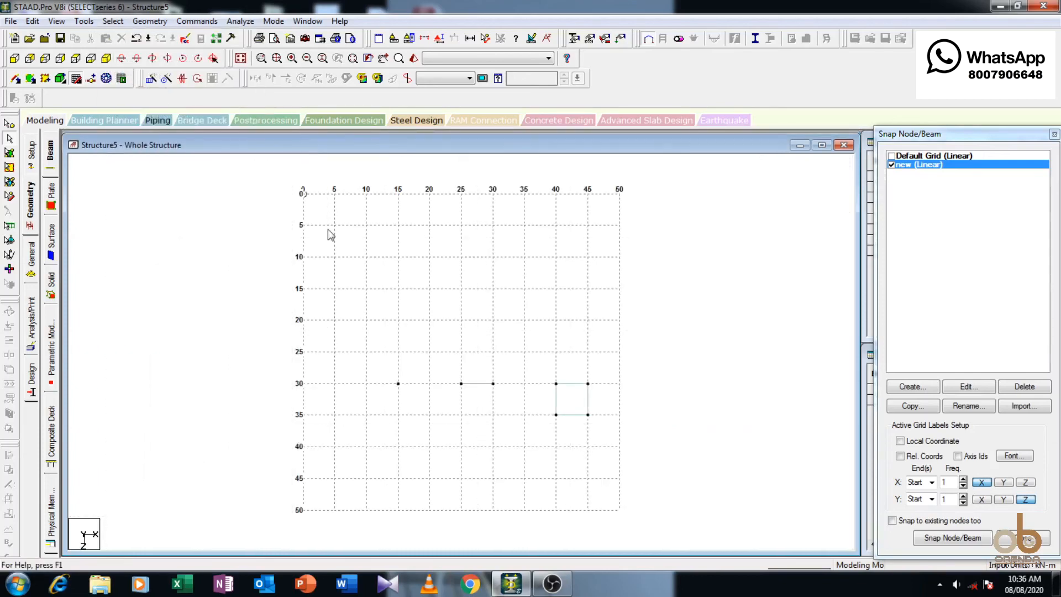
scroll(439, 439, up, 3)
scroll(381, 401, up, 3)
right_click(307, 255)
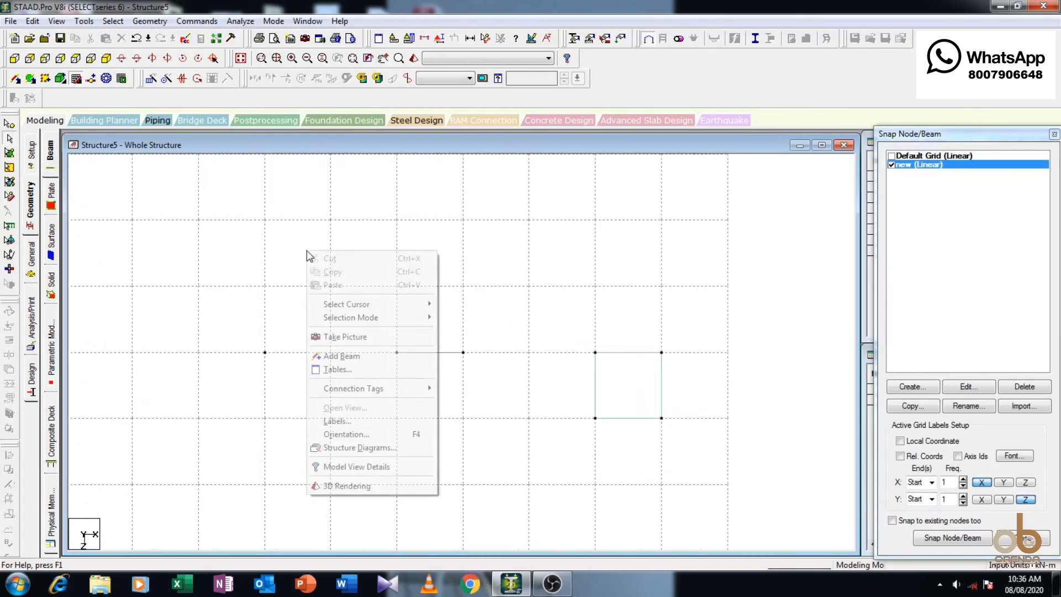
mouse_move(354, 304)
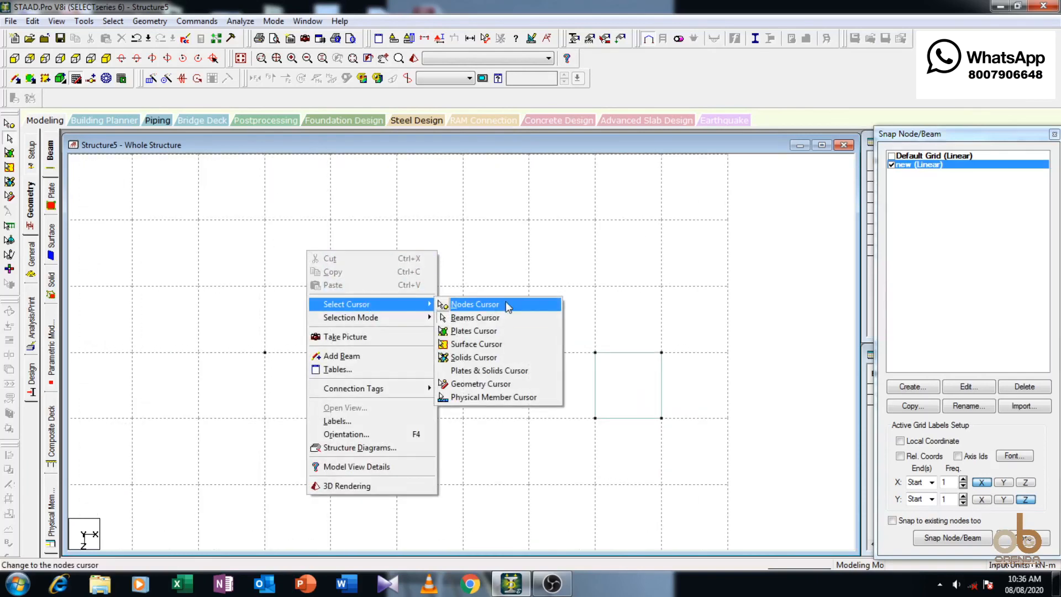
click(504, 396)
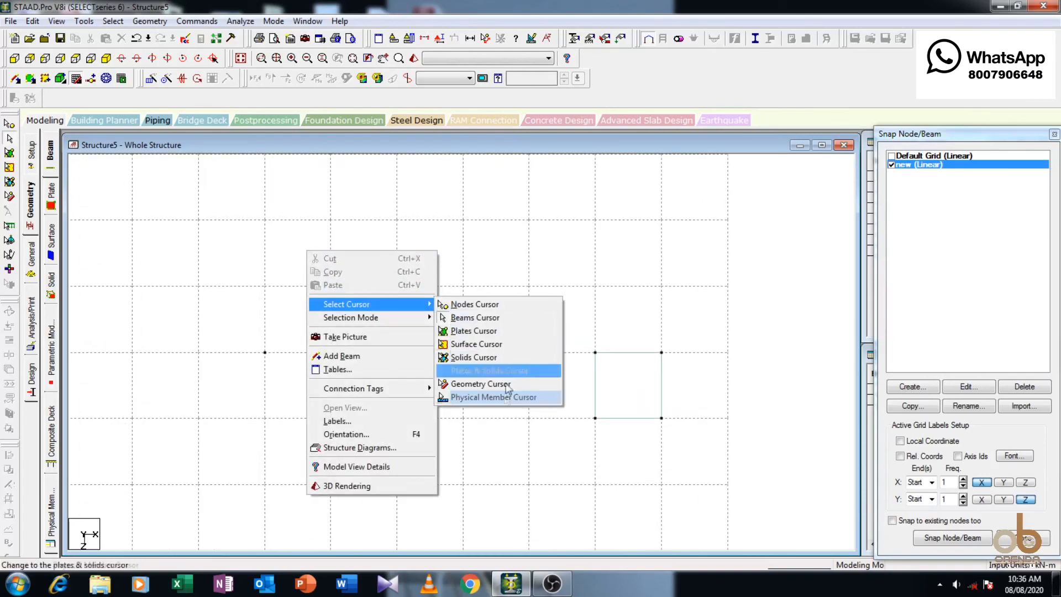